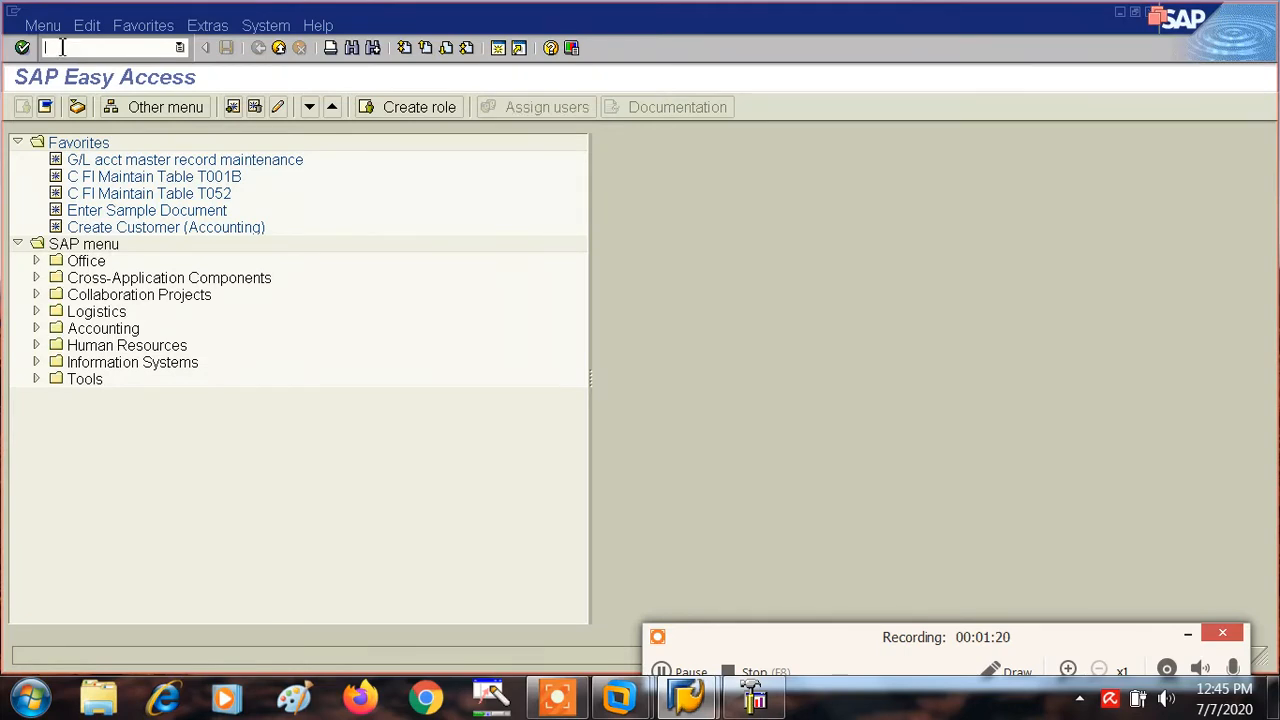
Step: Open table T001 in the Data Browser using transaction SE16
type("se1")
type("1")
key("Return")
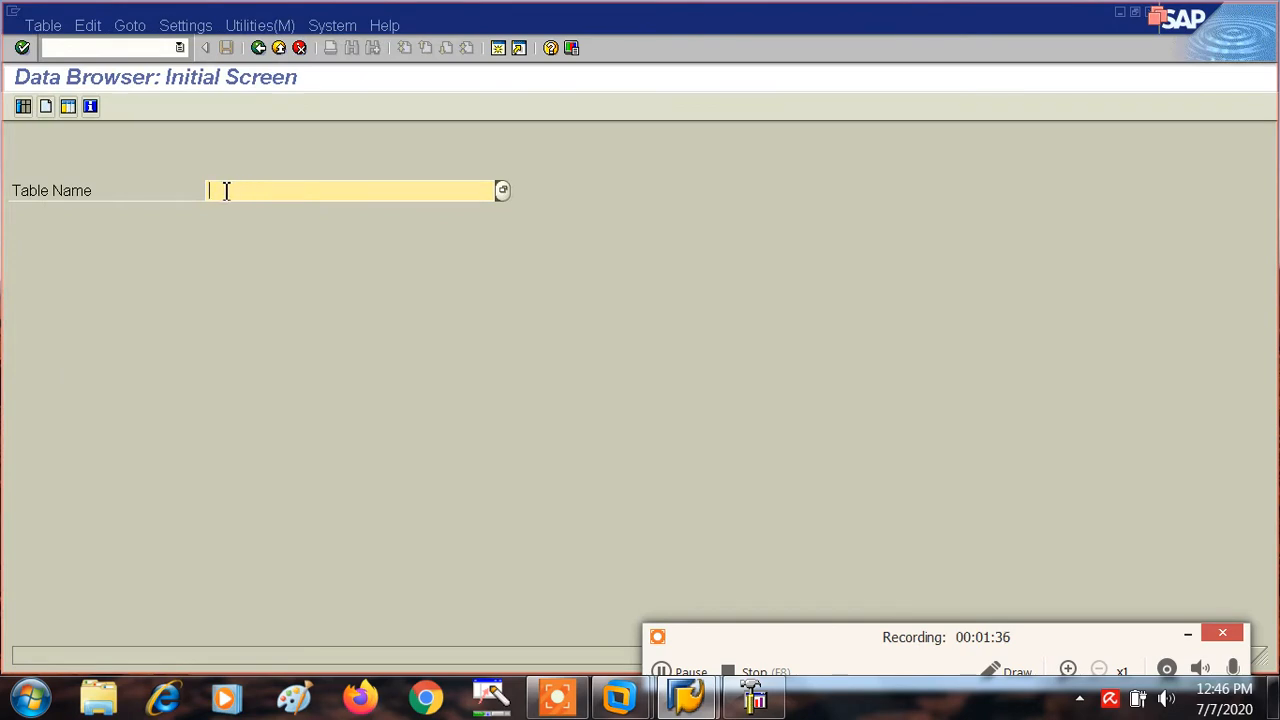
type("t001")
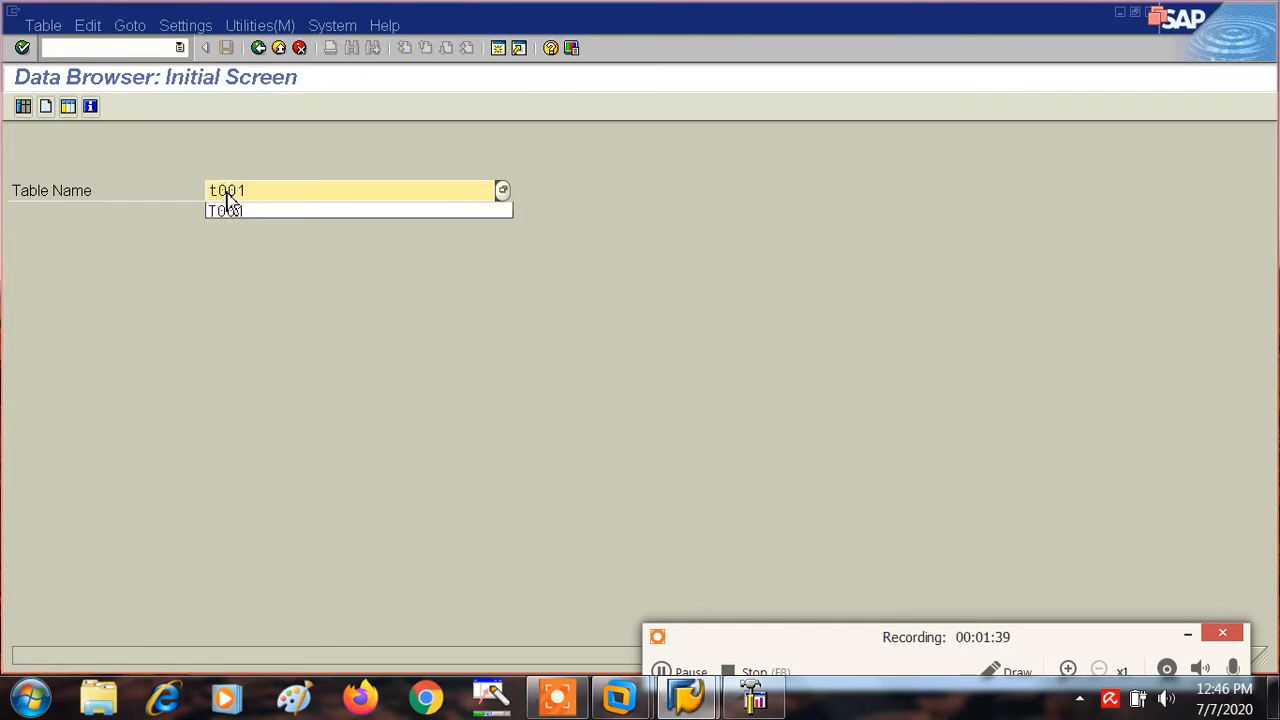
key("Return")
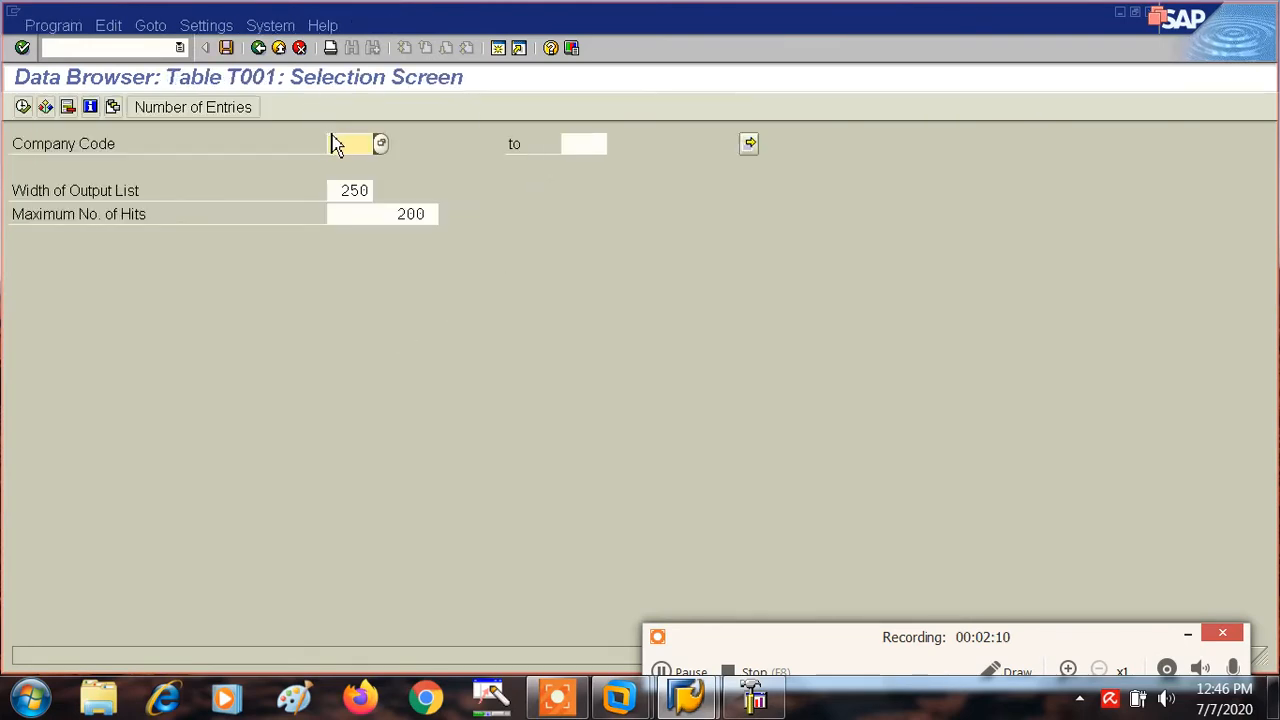
Step: Display the T001 table entries for company code TA01
left_click(337, 143)
type("ta")
key("BackSpace")
key("BackSpace")
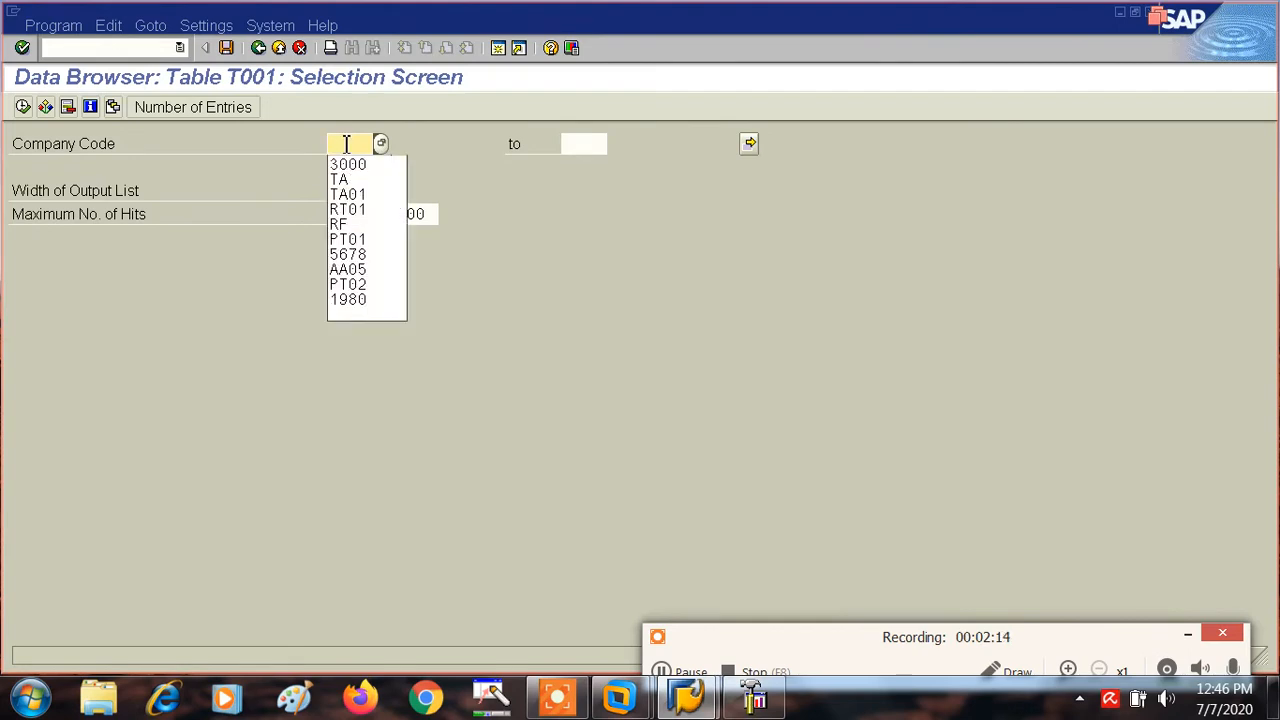
type("TA")
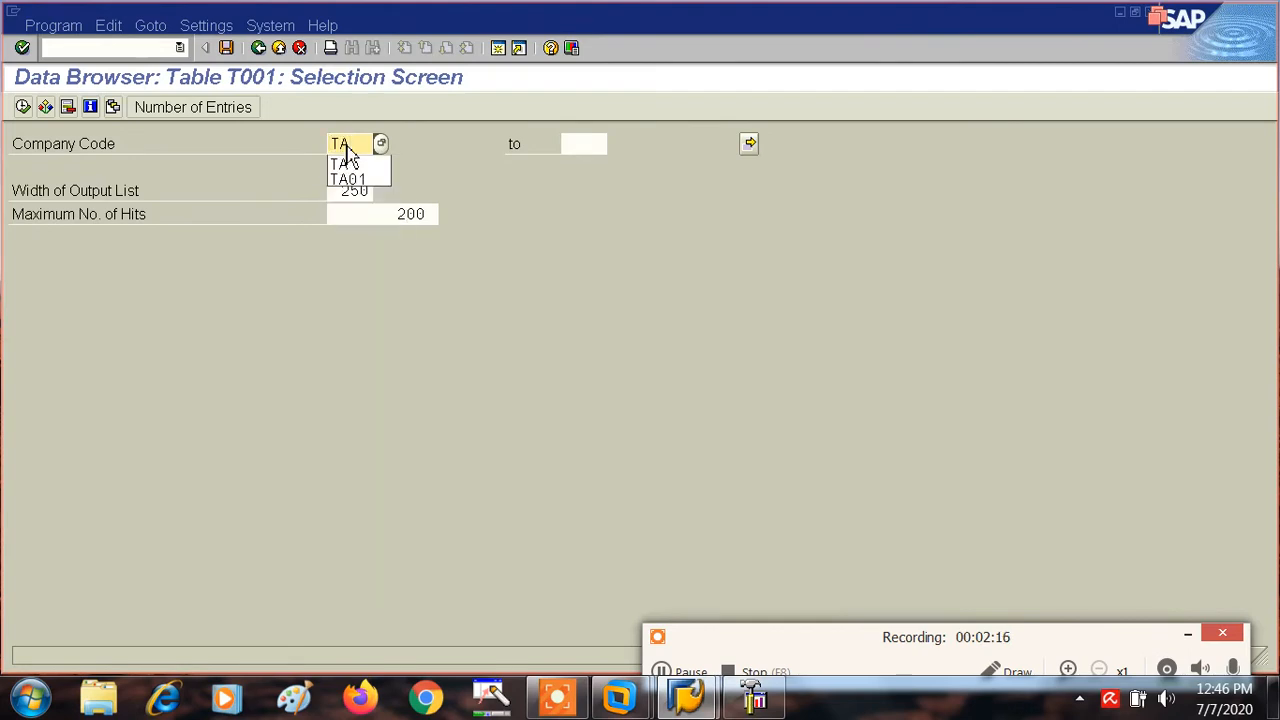
left_click(352, 180)
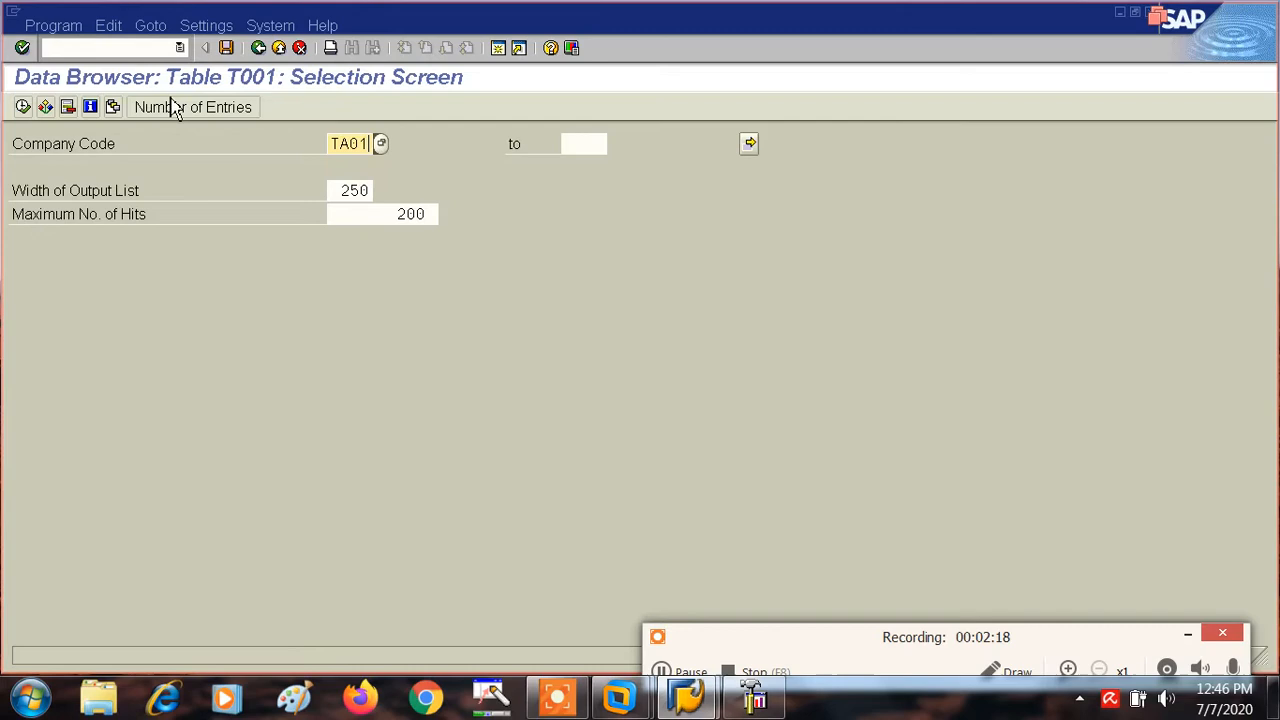
left_click(22, 107)
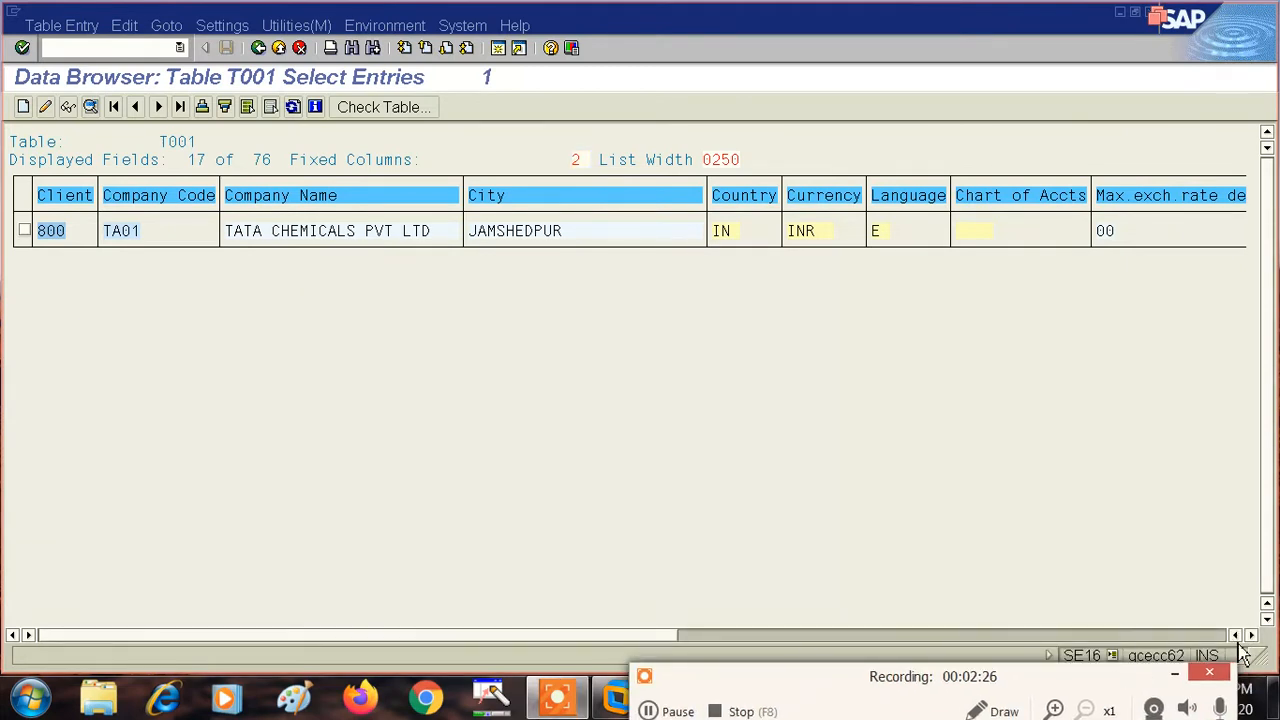
Step: Examine the TA01 record's fields, including the chart of accounts and fiscal year variant columns
left_click(1251, 635)
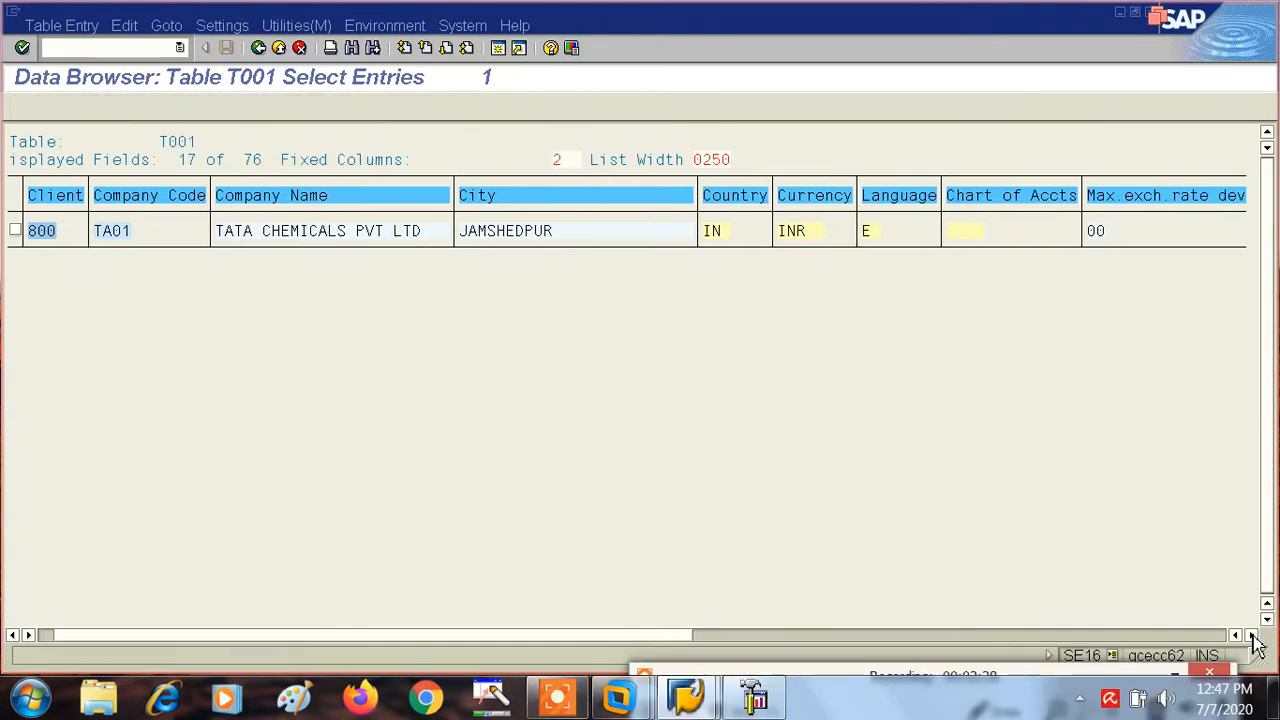
left_click(1251, 635)
left_click(1251, 635)
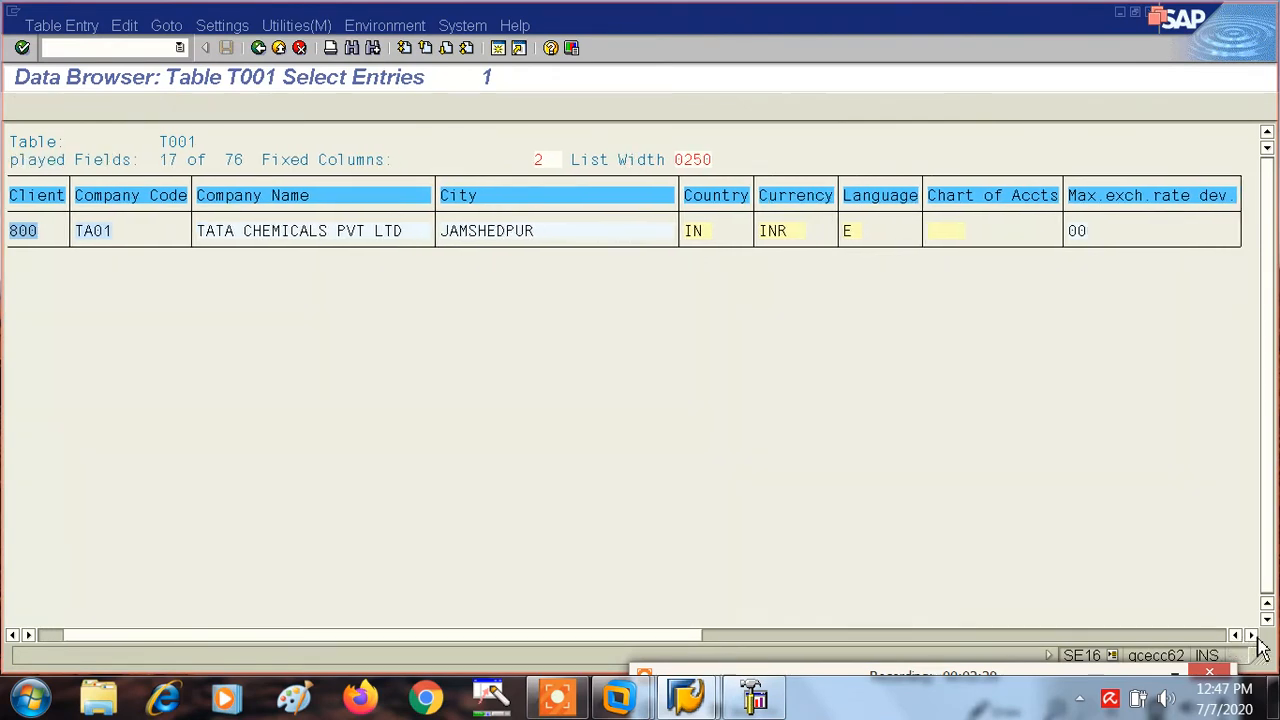
left_click(1251, 635)
left_click(1251, 635)
left_click(1251, 635)
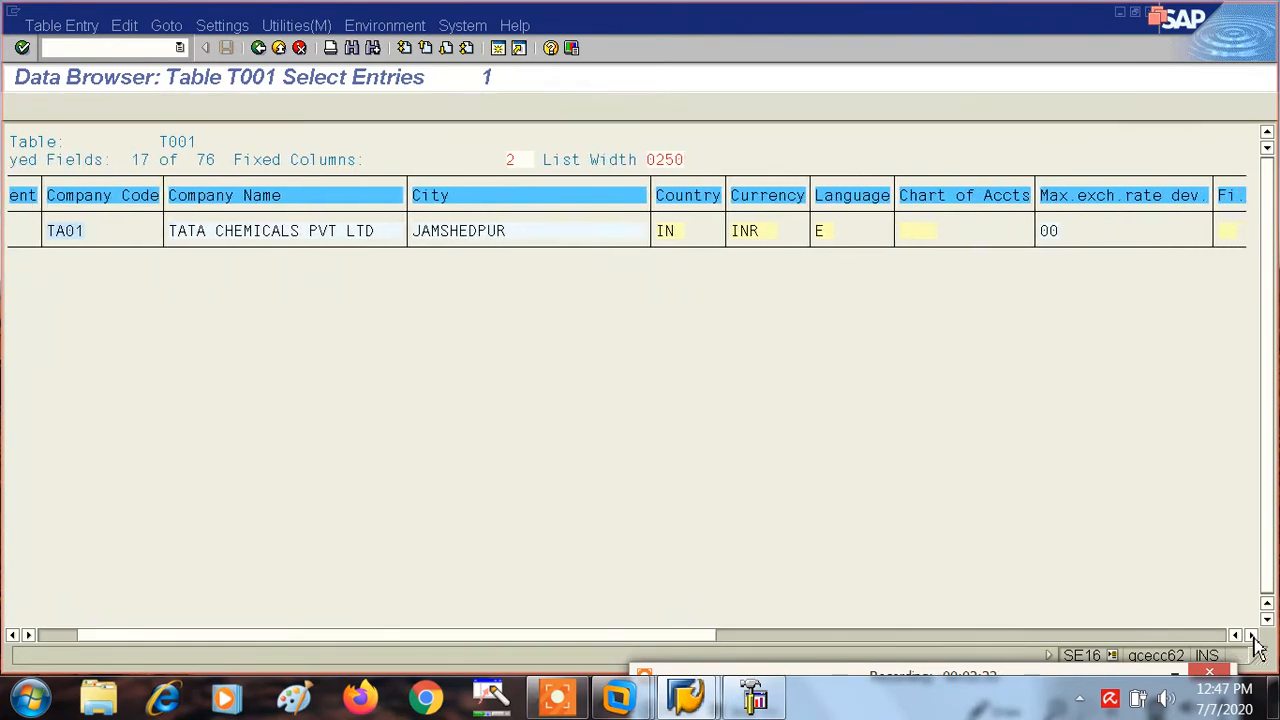
left_click(1251, 635)
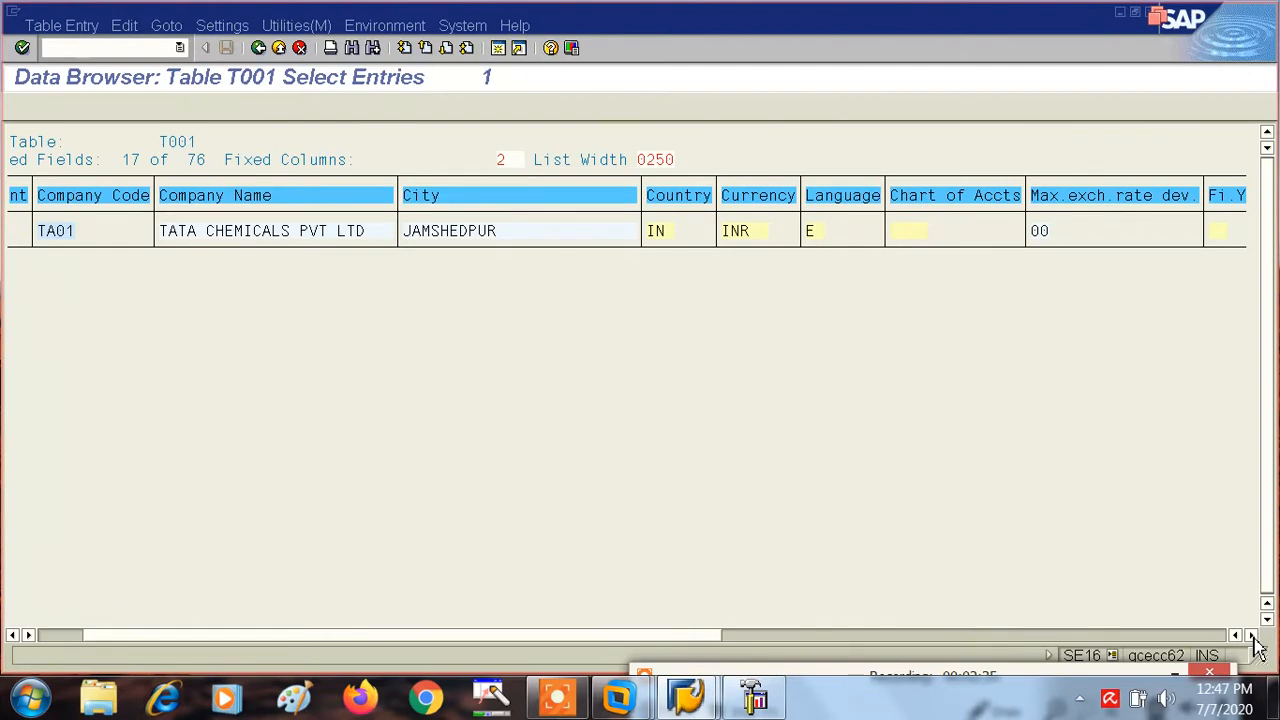
left_click(1251, 635)
left_click(1251, 635)
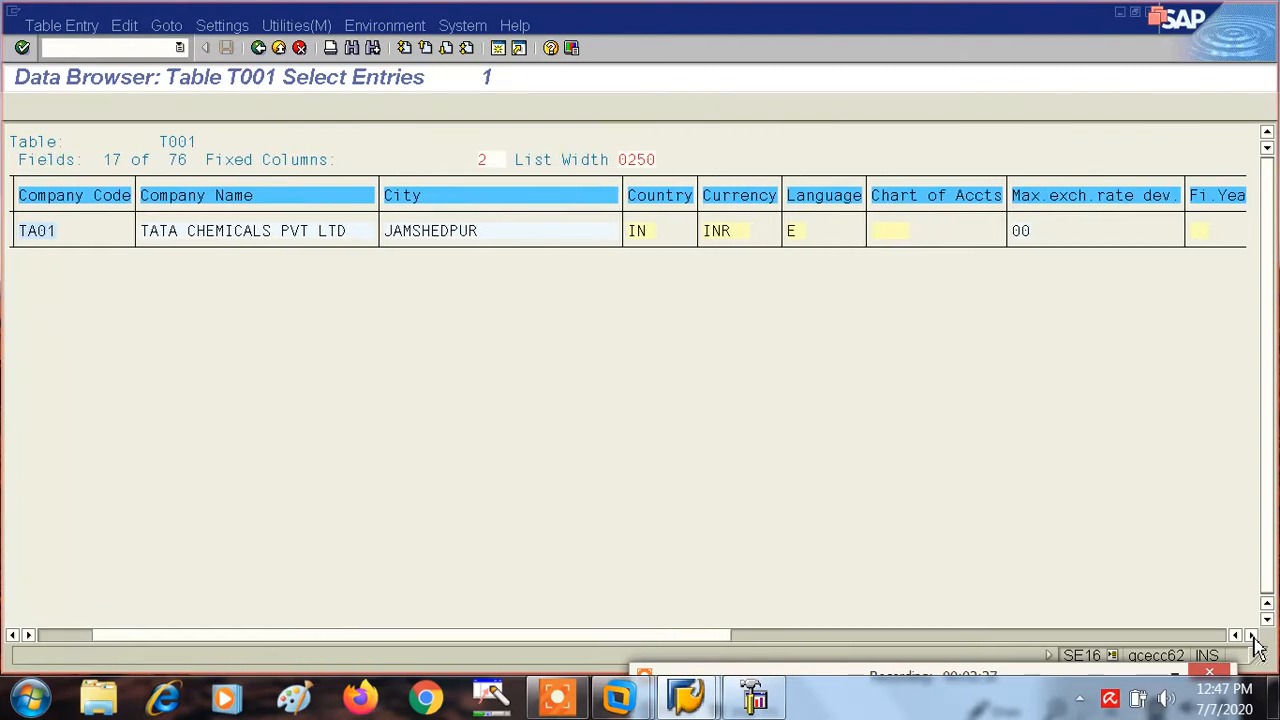
left_click(1251, 635)
left_click(1251, 635)
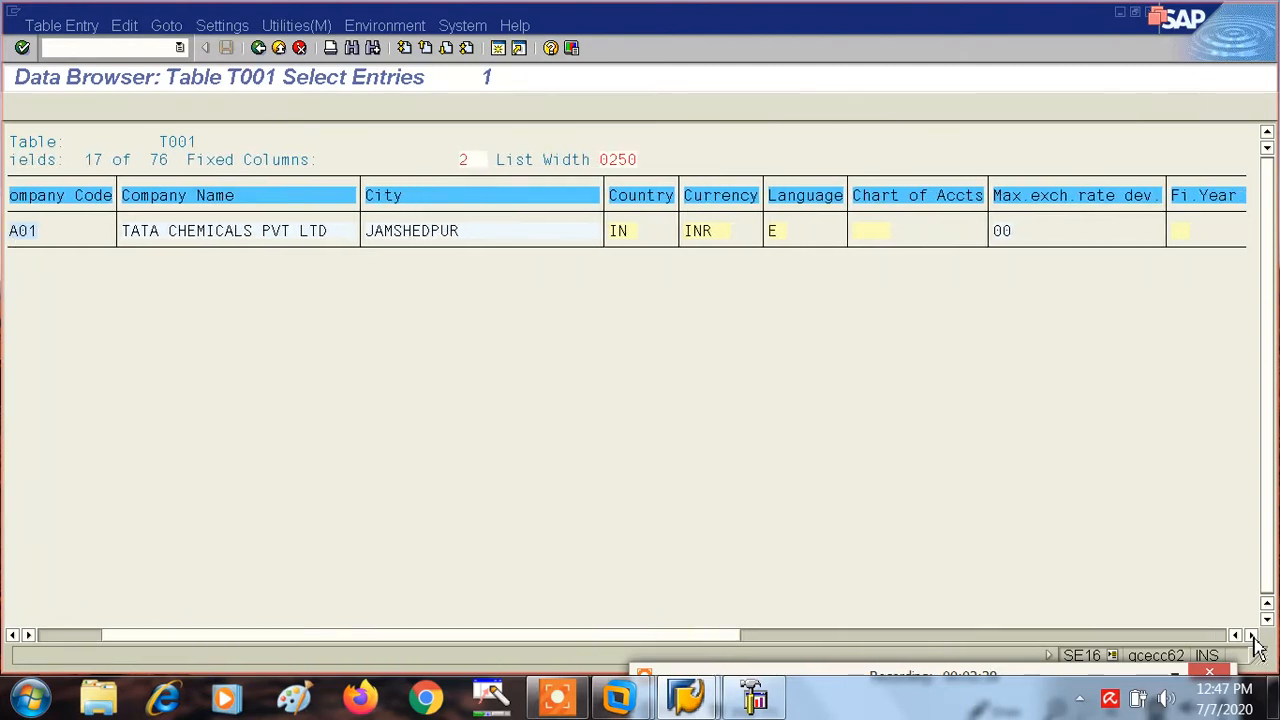
left_click(1251, 635)
left_click(1251, 635)
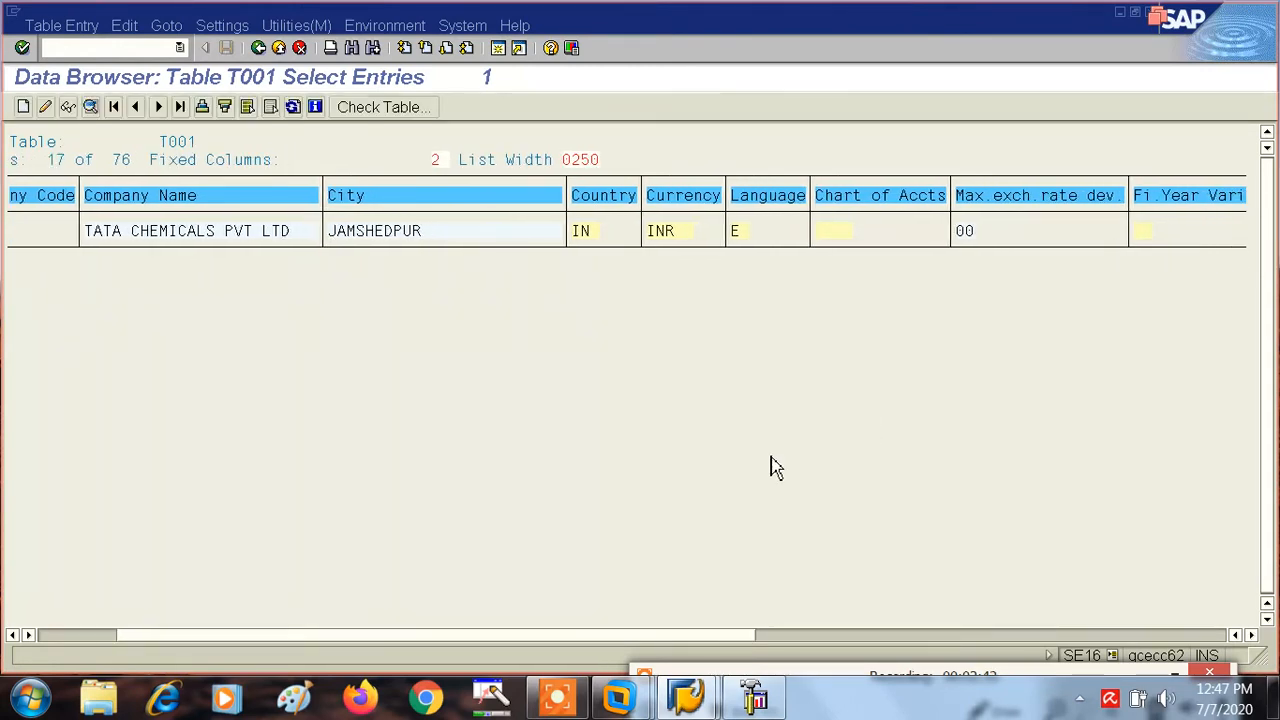
Step: Launch the screenmarker annotation tool, allowing the file to run
left_click(493, 697)
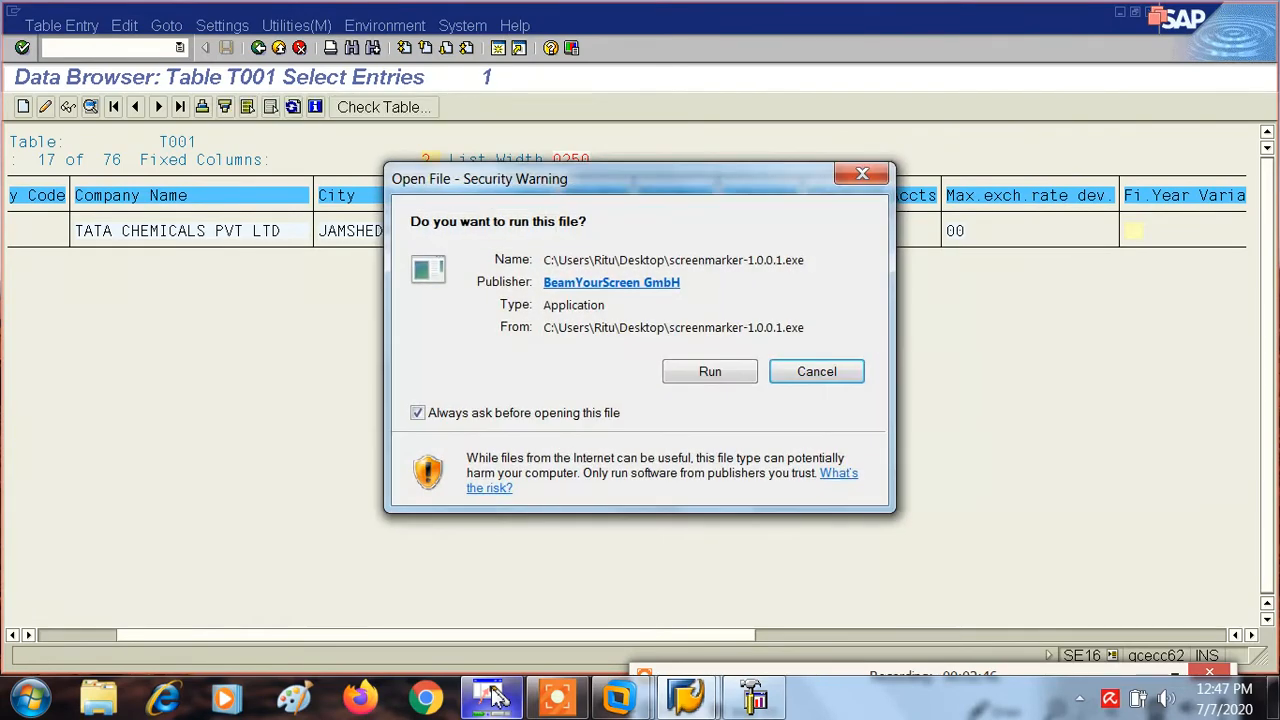
left_click(709, 375)
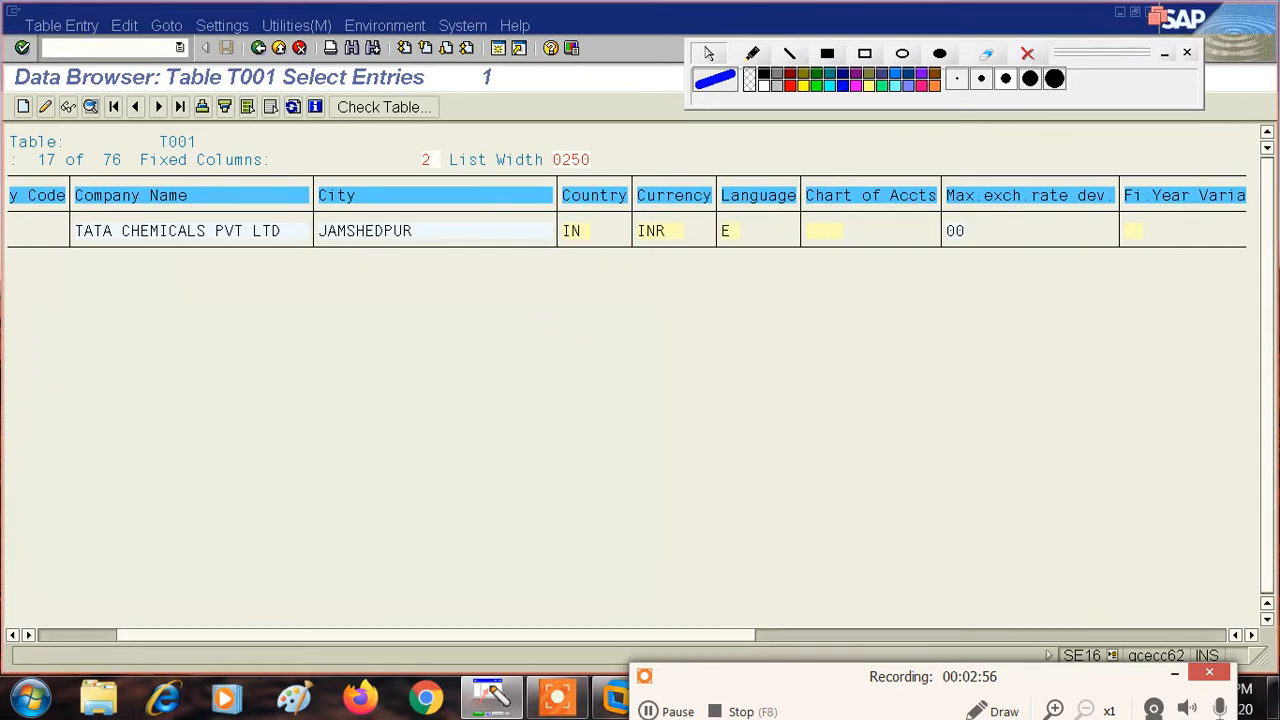
left_click(1251, 635)
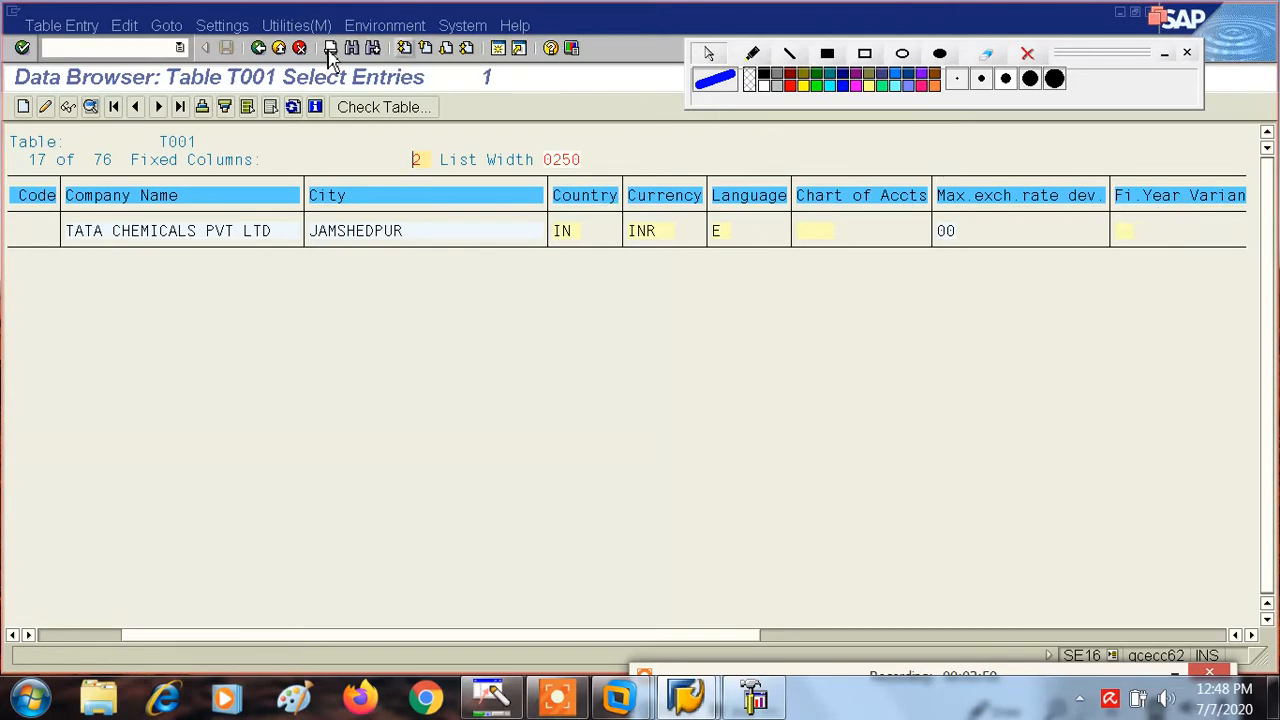
Step: Leave the T001 table display and return to the SAP Easy Access screen
left_click(259, 48)
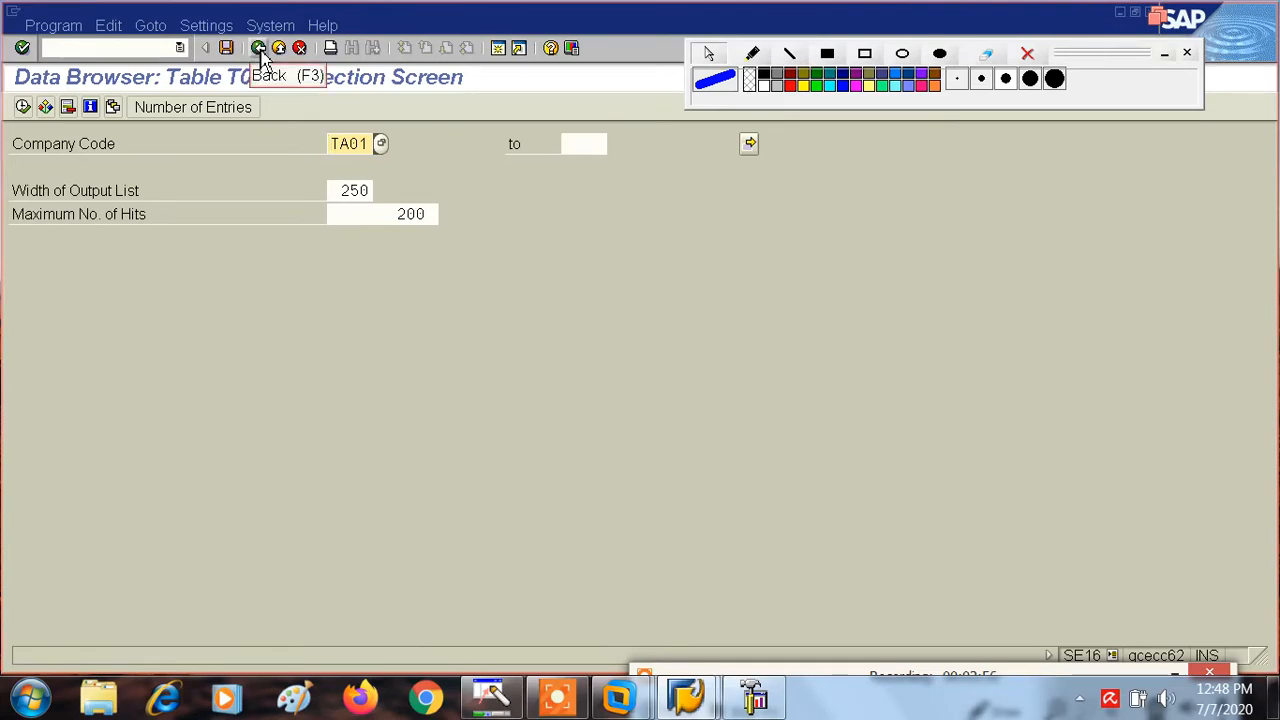
left_click(259, 49)
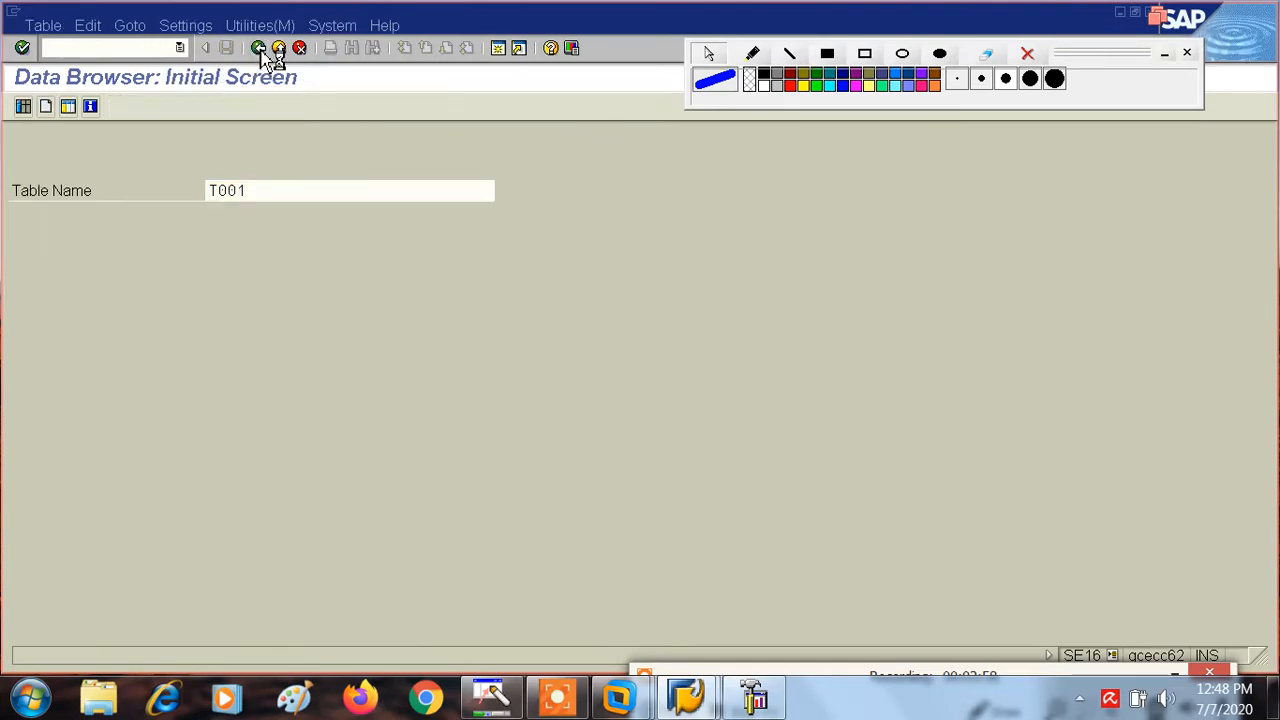
left_click(261, 49)
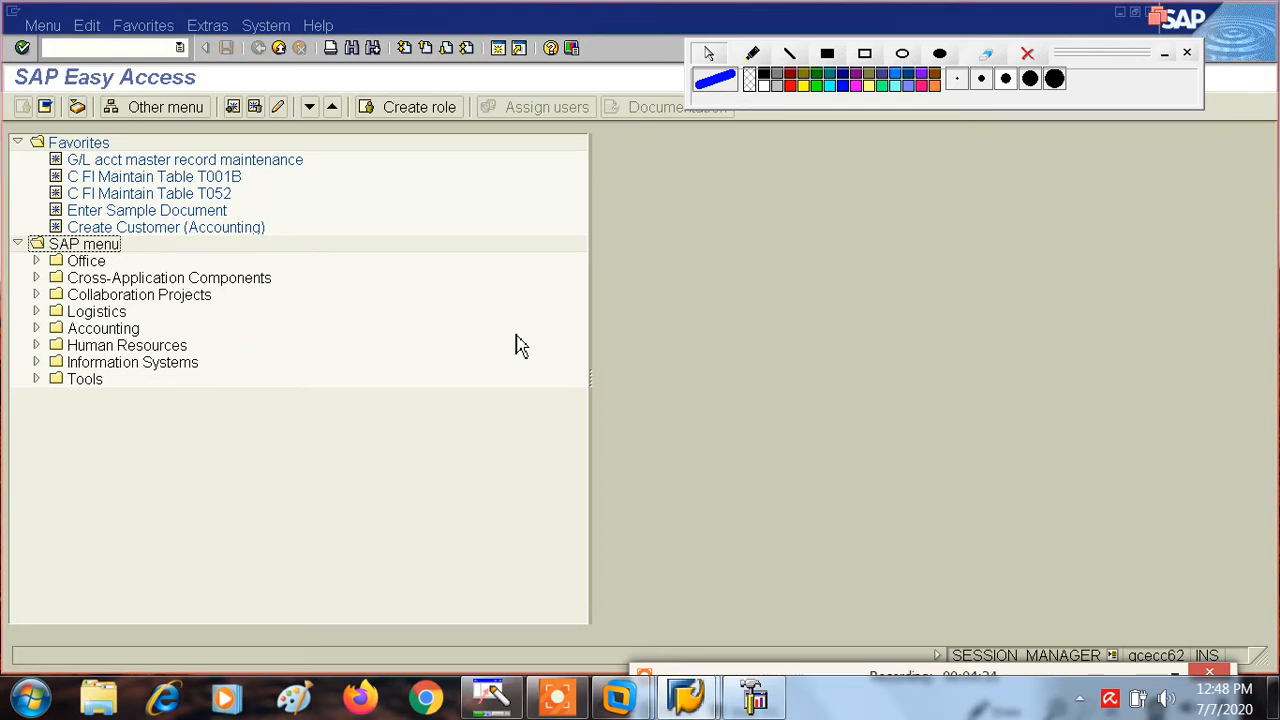
Step: Open the SAP Reference IMG using transaction SPRO
left_click(71, 46)
type("S")
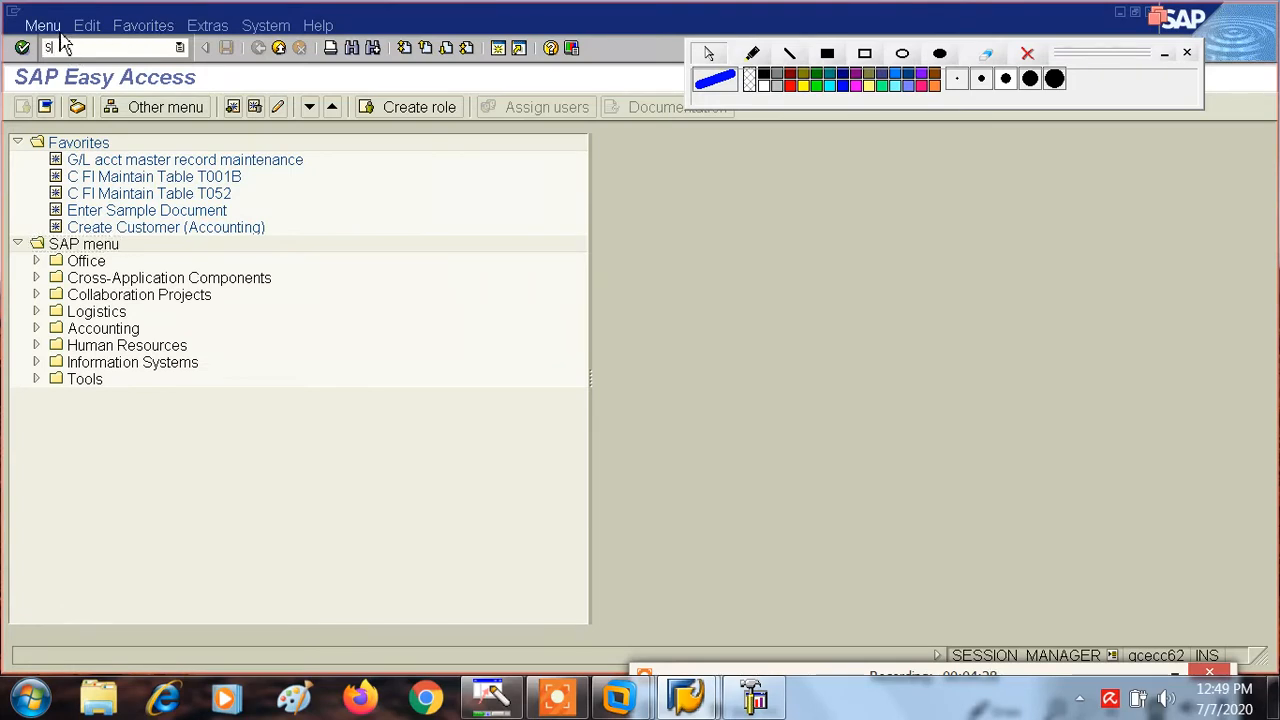
type("PRO")
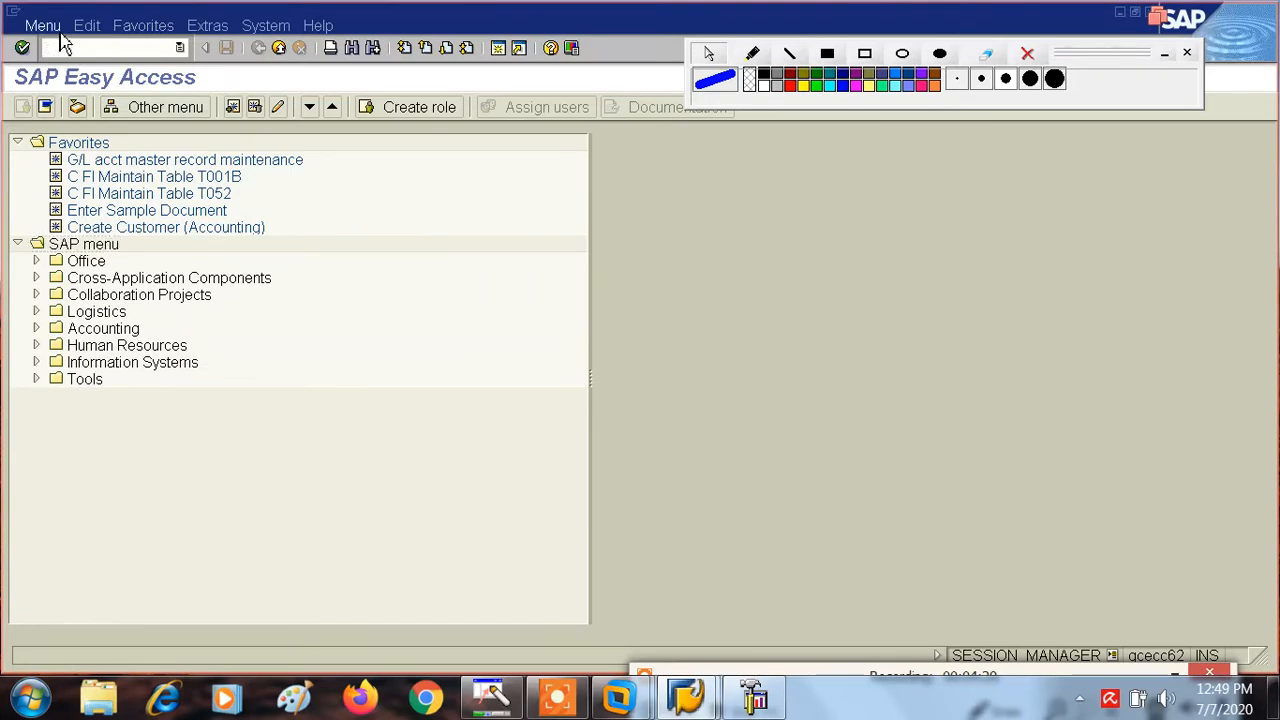
key("Return")
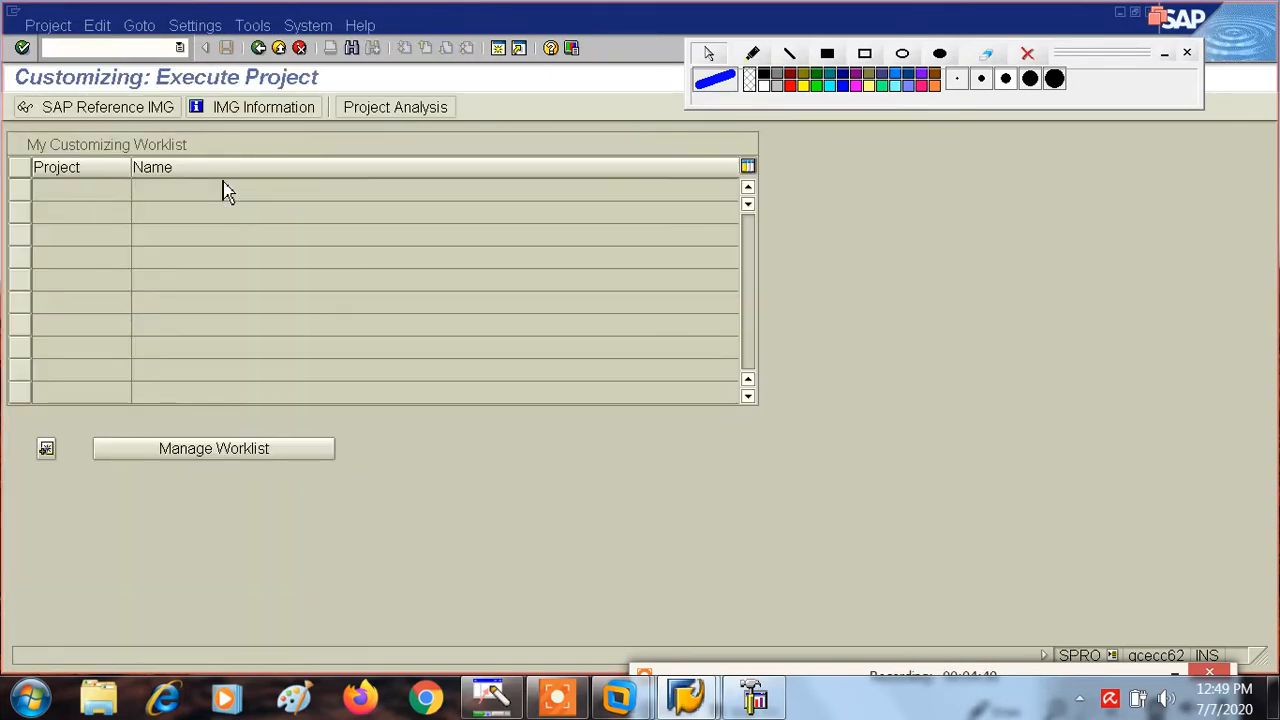
left_click(112, 118)
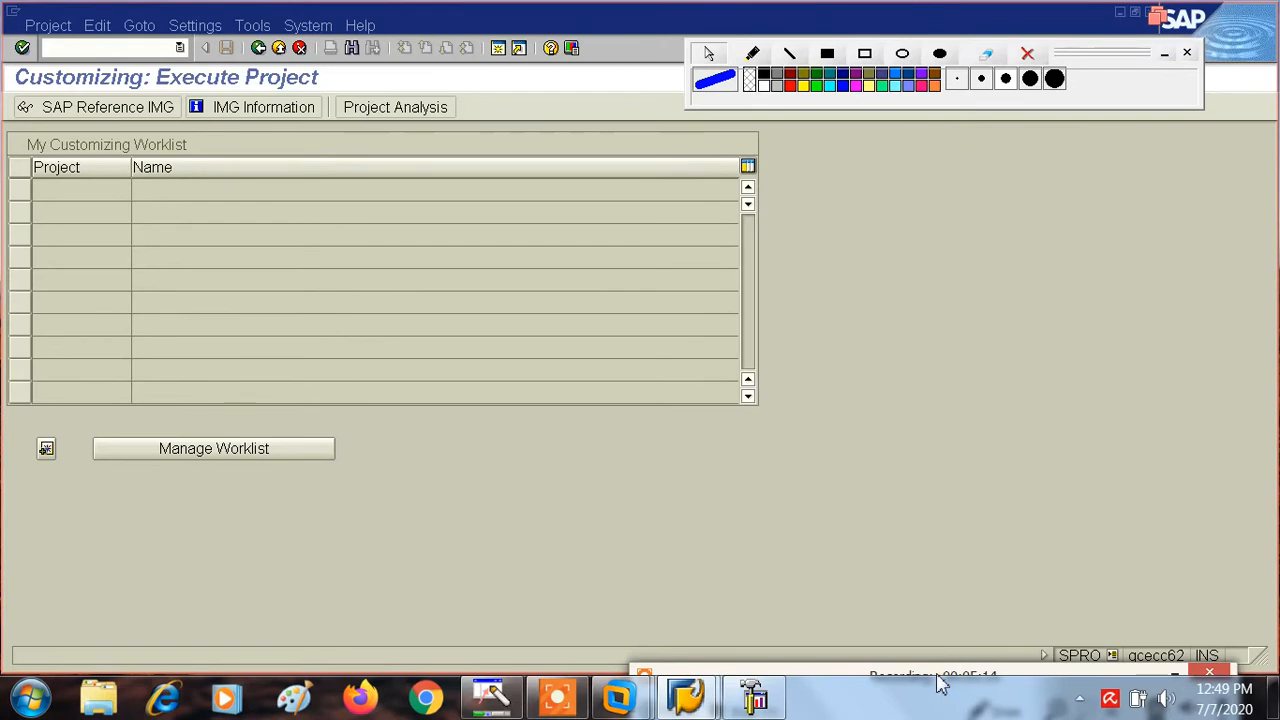
mouse_move(965, 660)
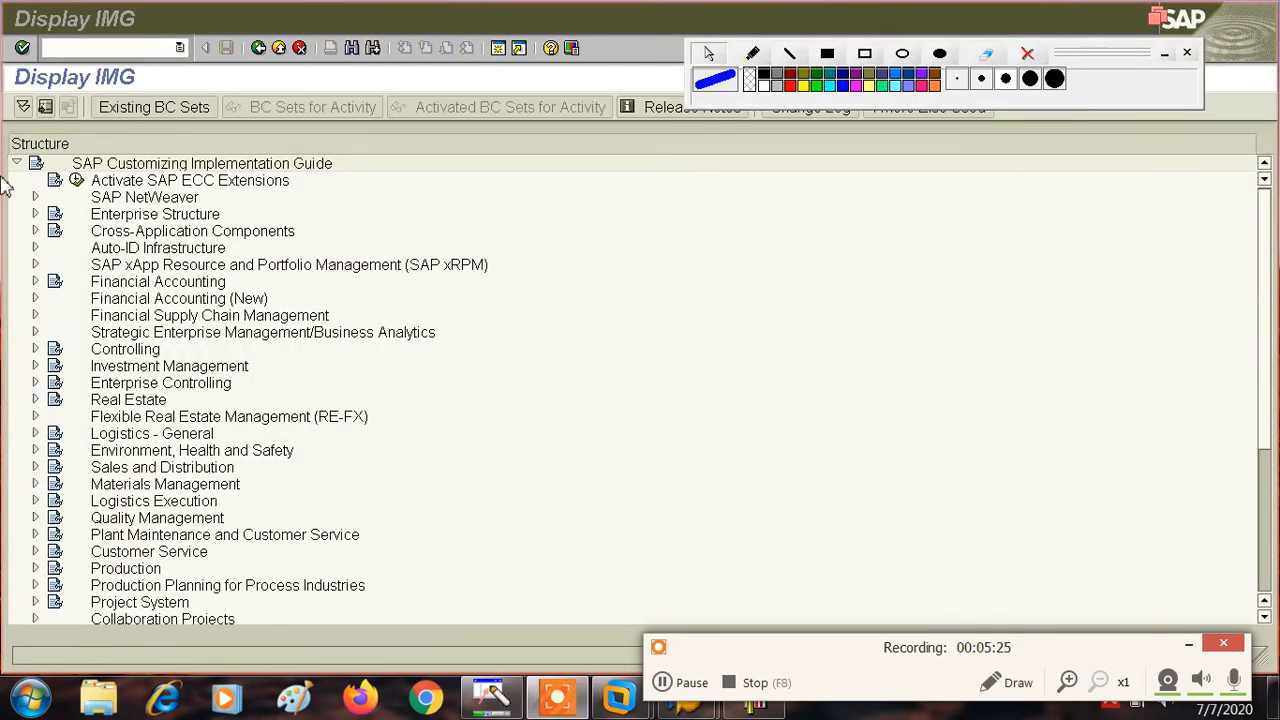
Step: Open the Assign Company Code to a Fiscal Year Variant activity in the Fiscal Year section of Financial Accounting Global Settings
left_click(36, 283)
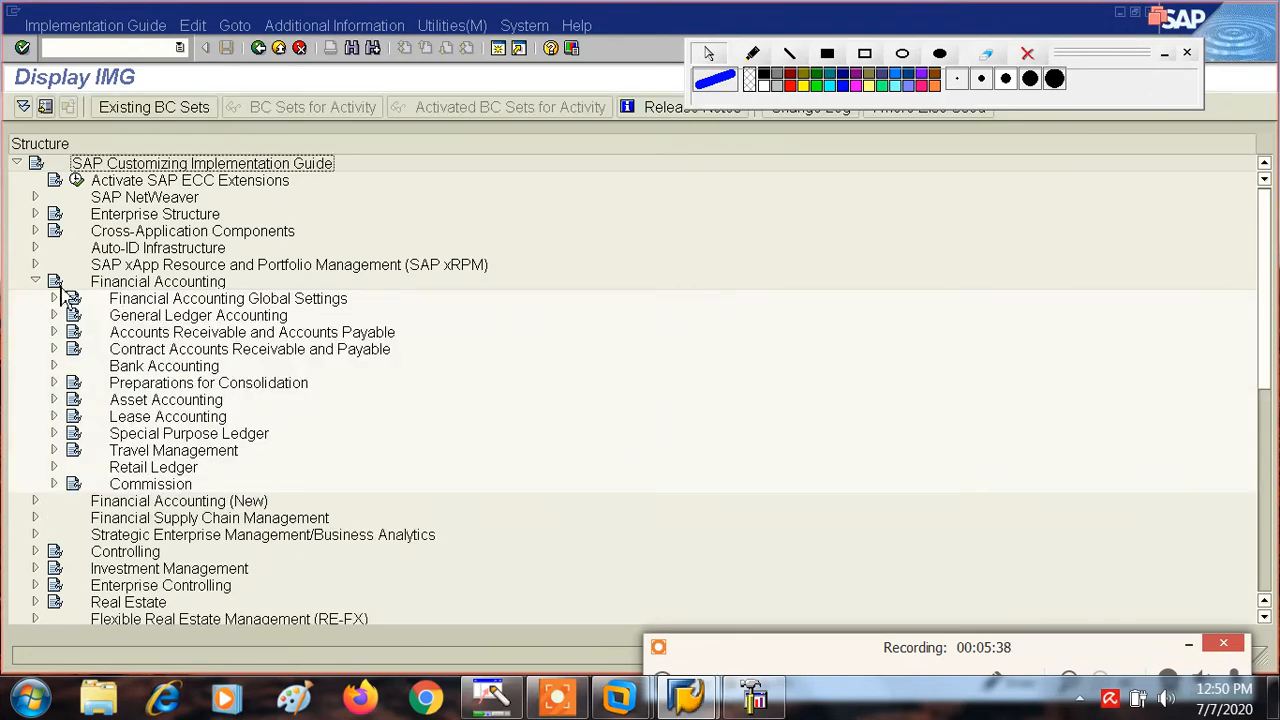
left_click(54, 299)
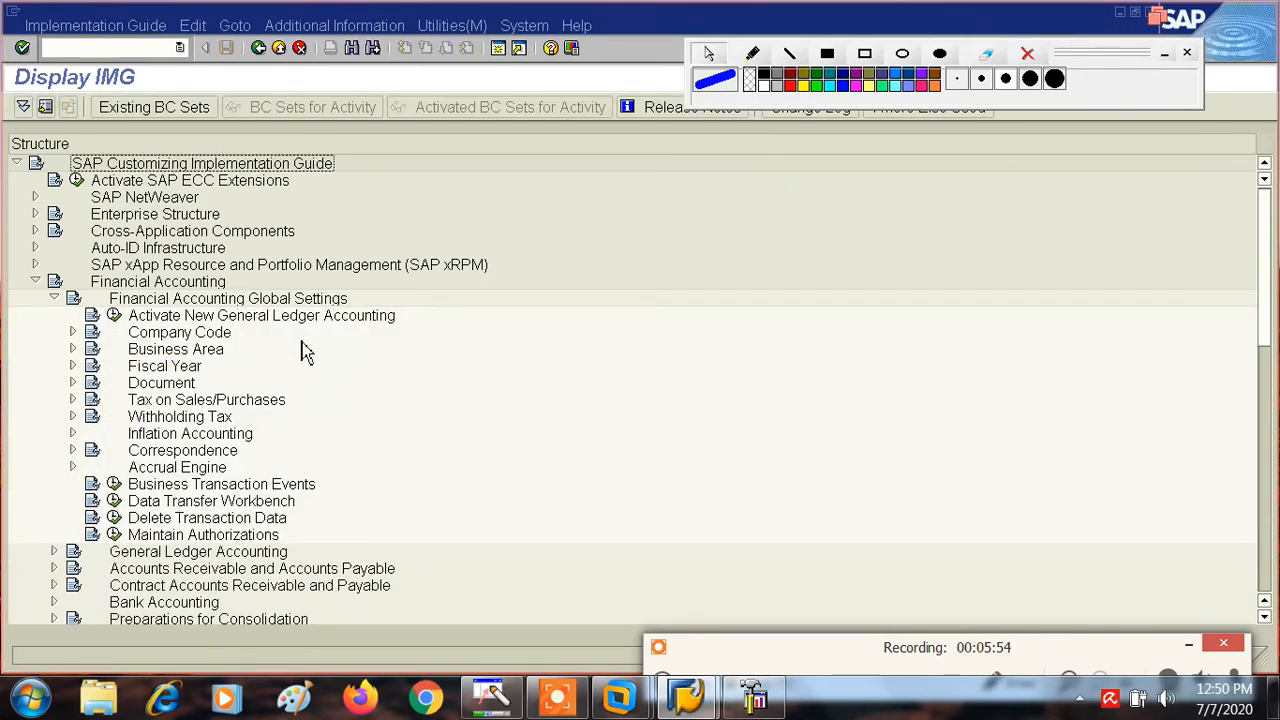
left_click(76, 367)
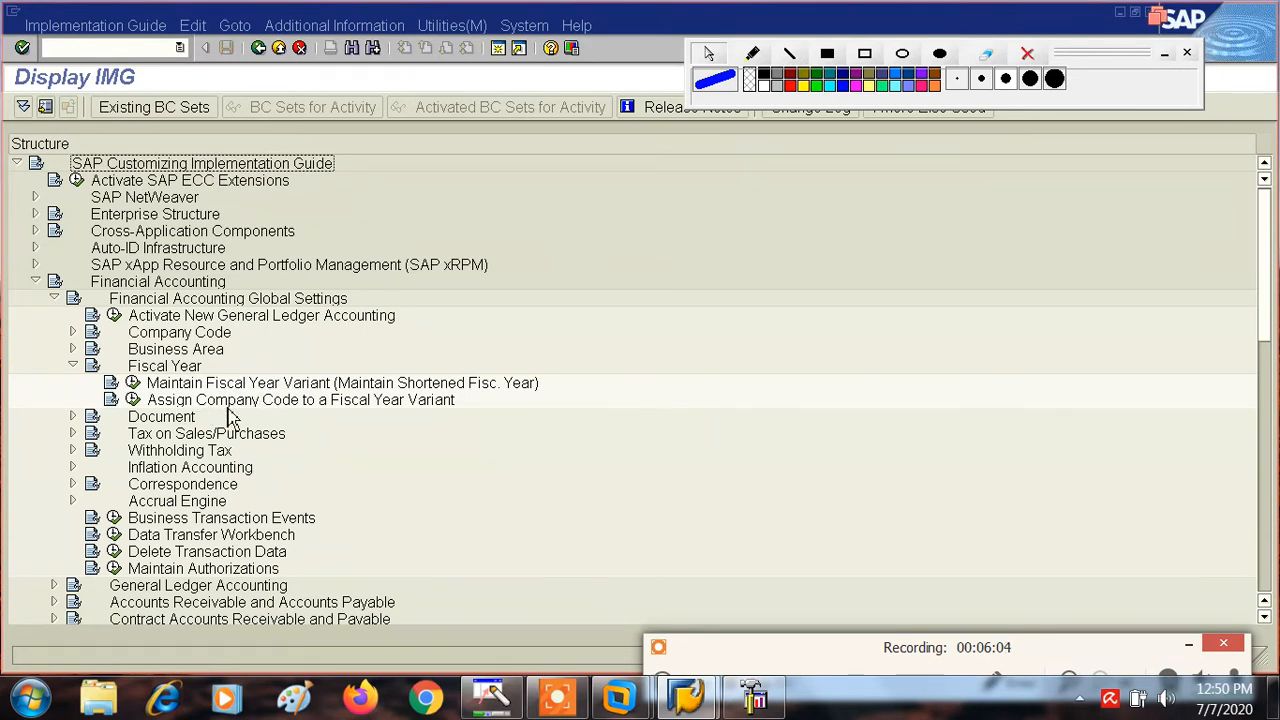
left_click(133, 401)
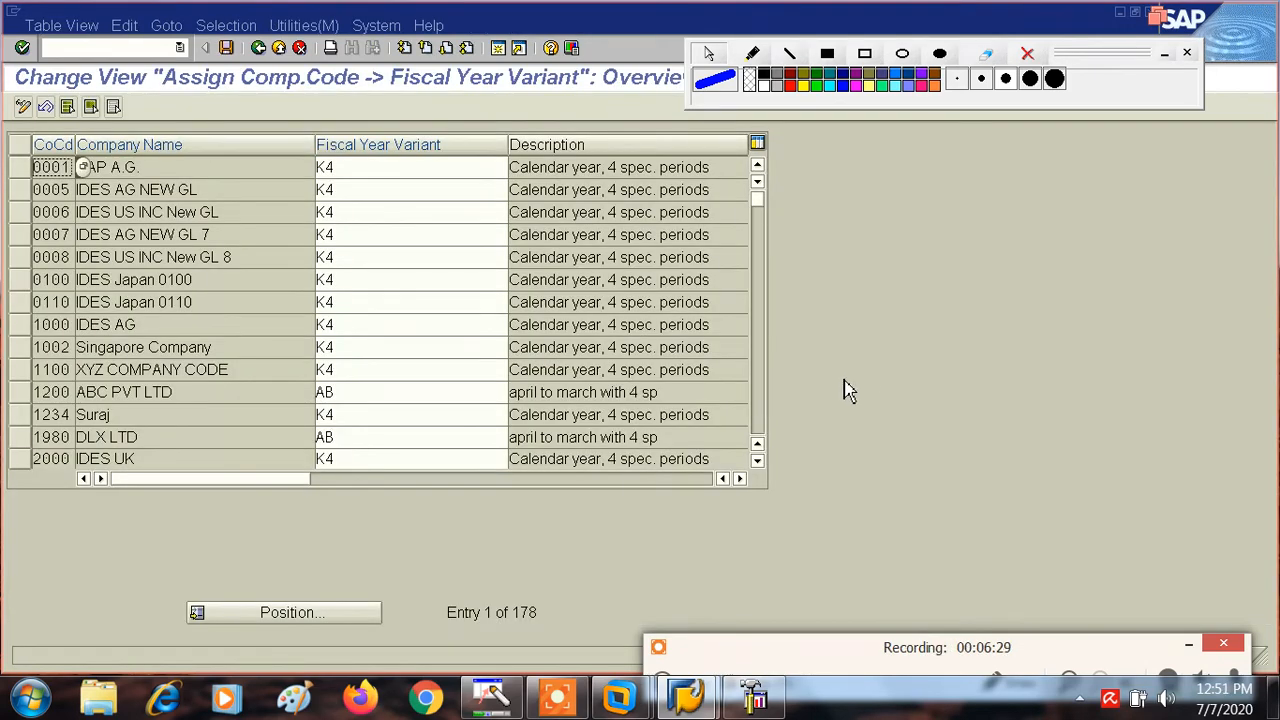
Step: Locate company code TA01 in the assignment list and set its fiscal year variant to TA
left_click(283, 620)
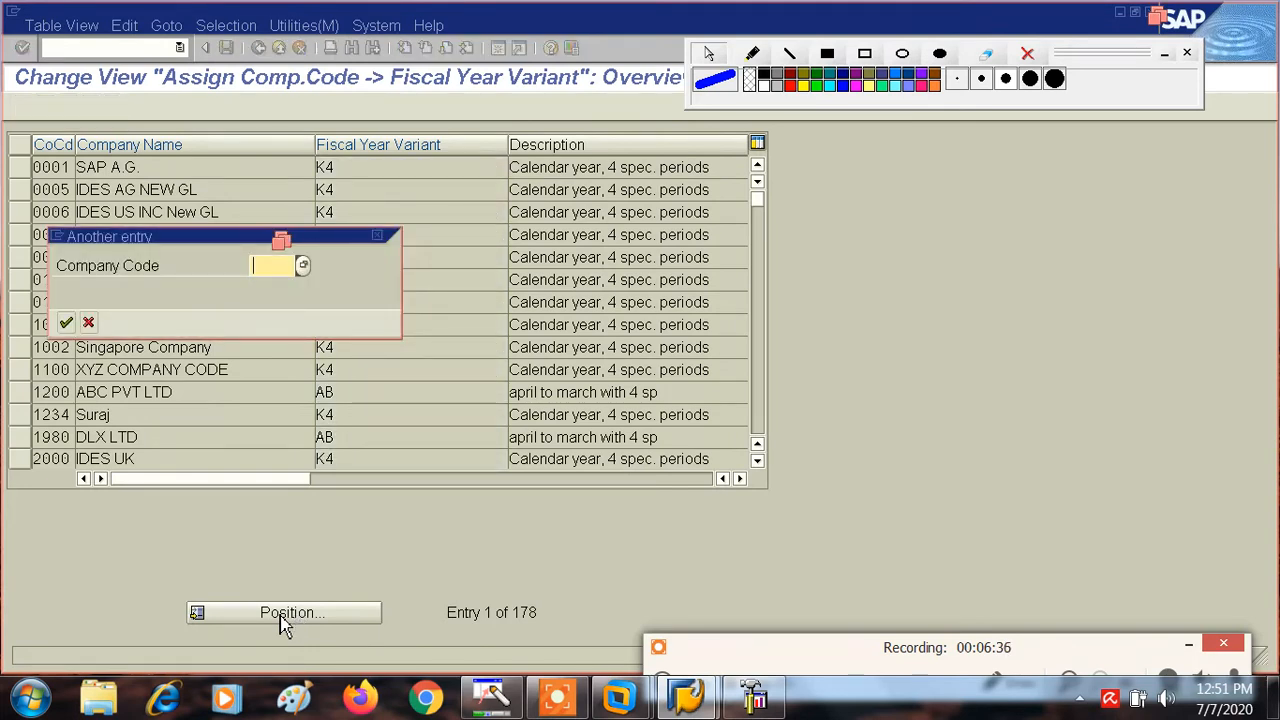
type("TA")
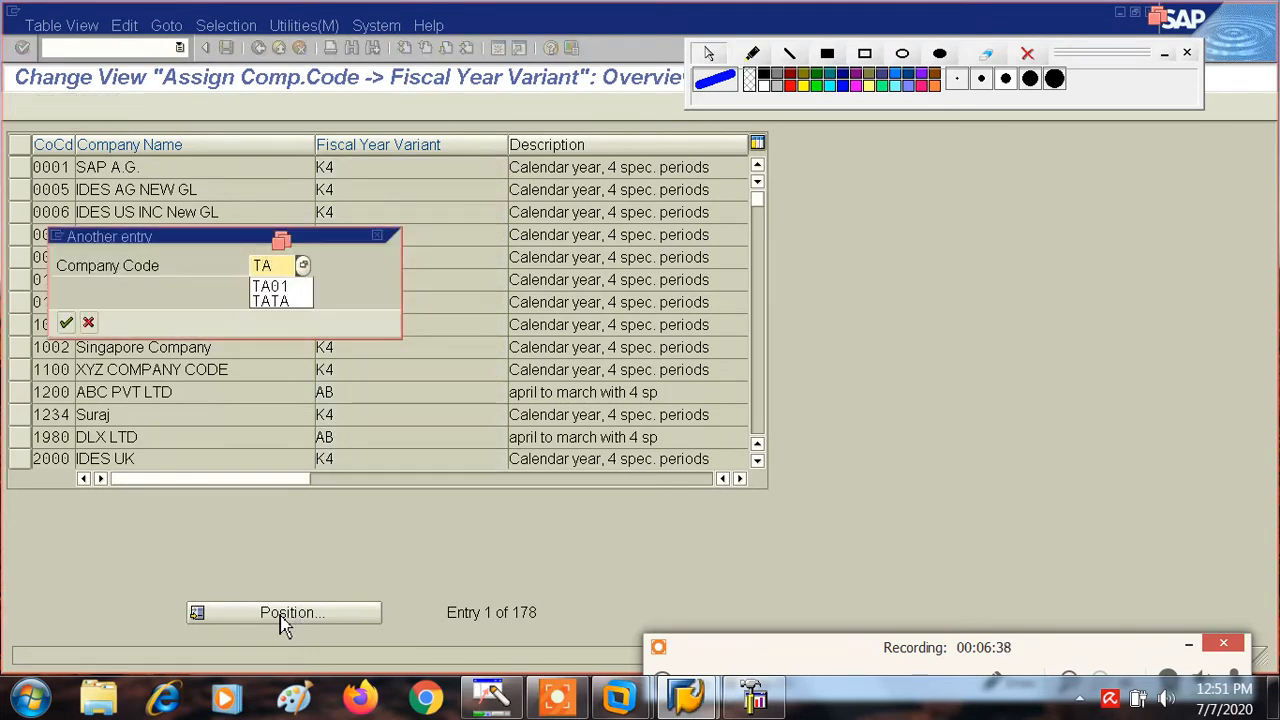
left_click(268, 287)
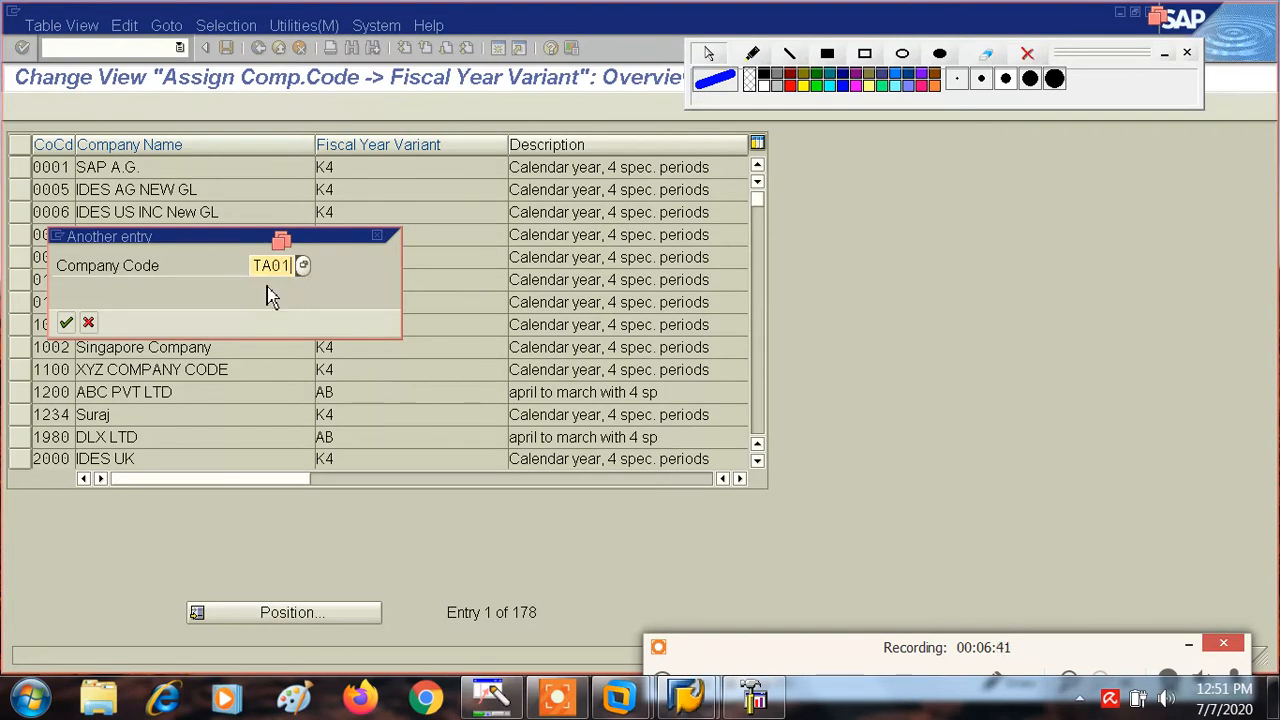
left_click(66, 323)
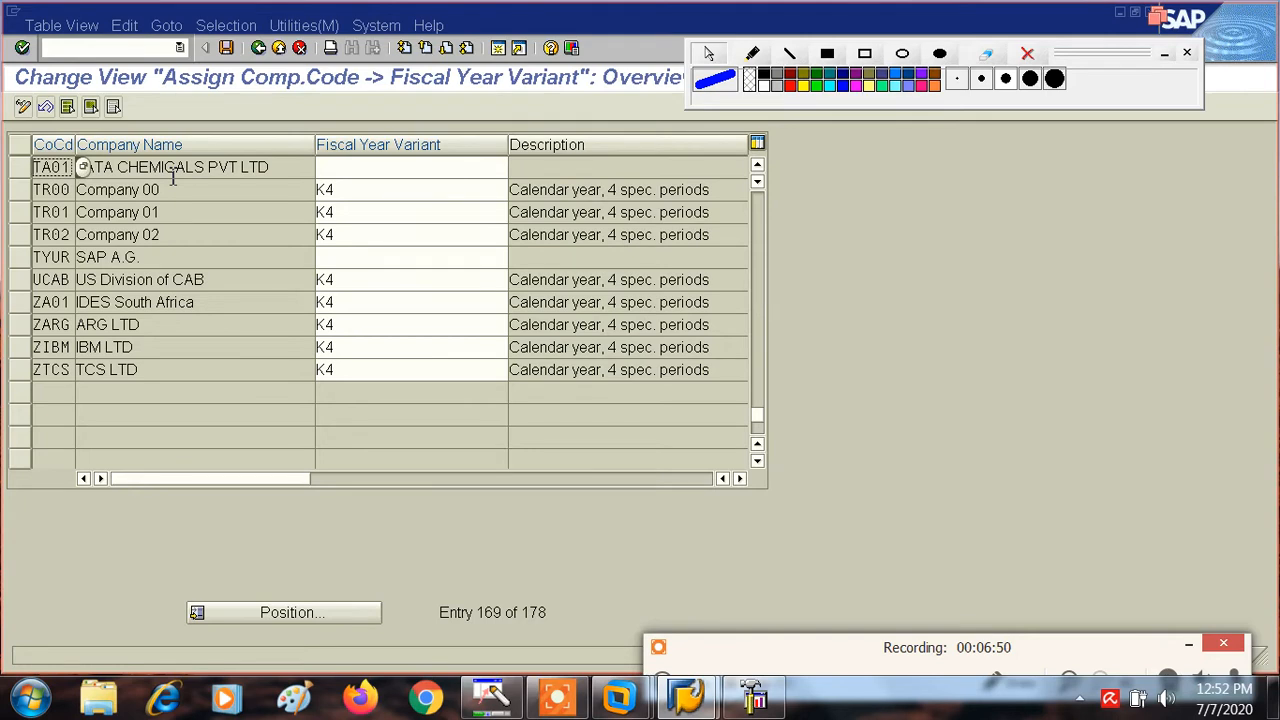
left_click(333, 167)
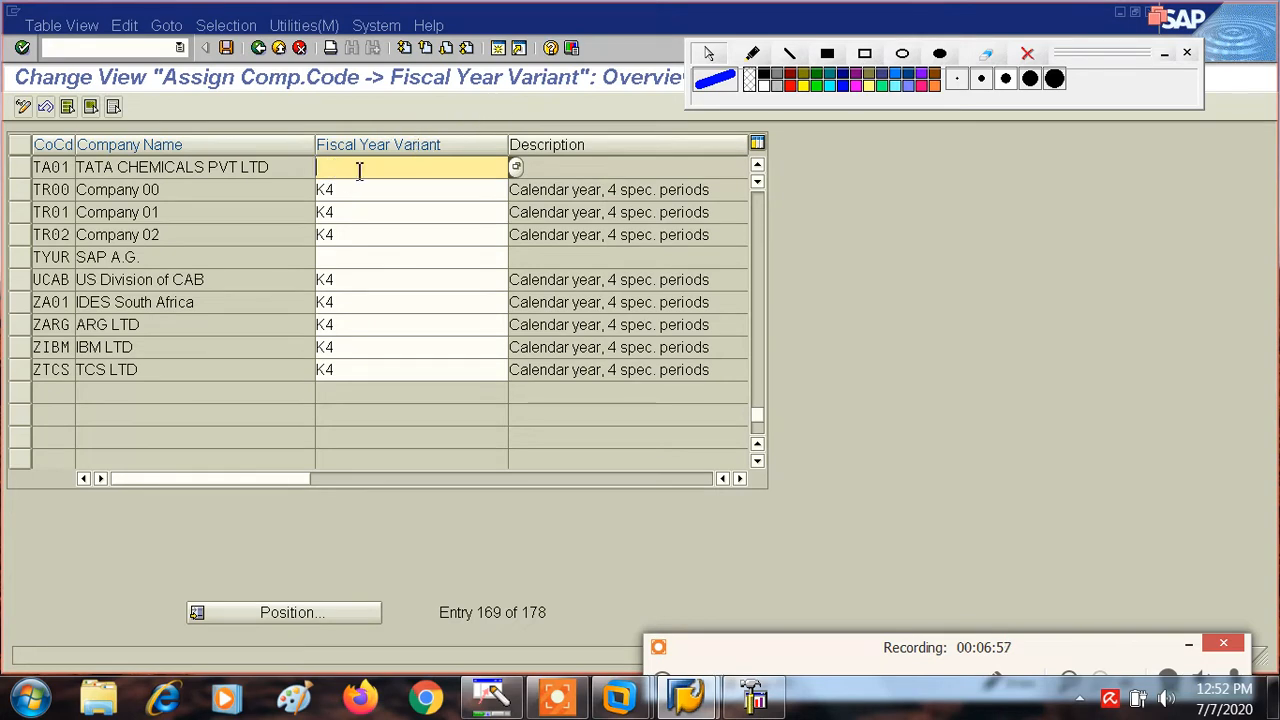
type("TA")
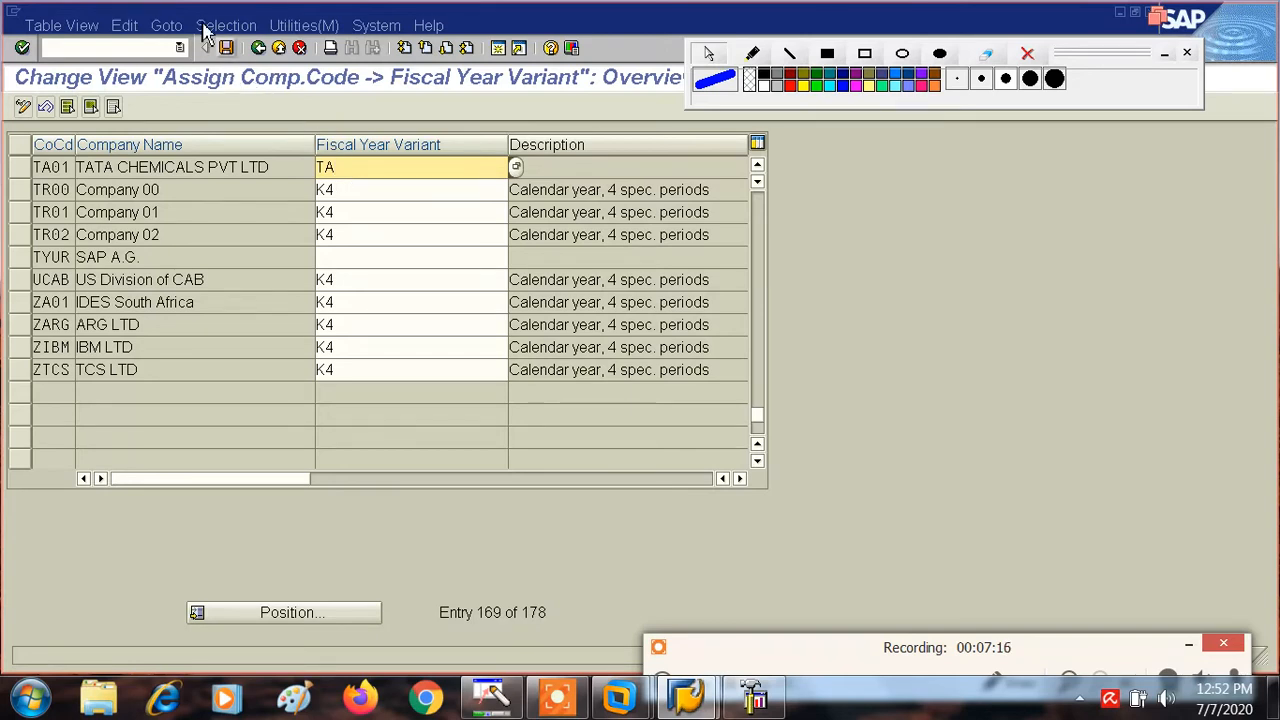
Step: Save the fiscal year variant assignments, giving company code TYUR variant K4 and recording the changes in customizing request ECCK900026
left_click(227, 48)
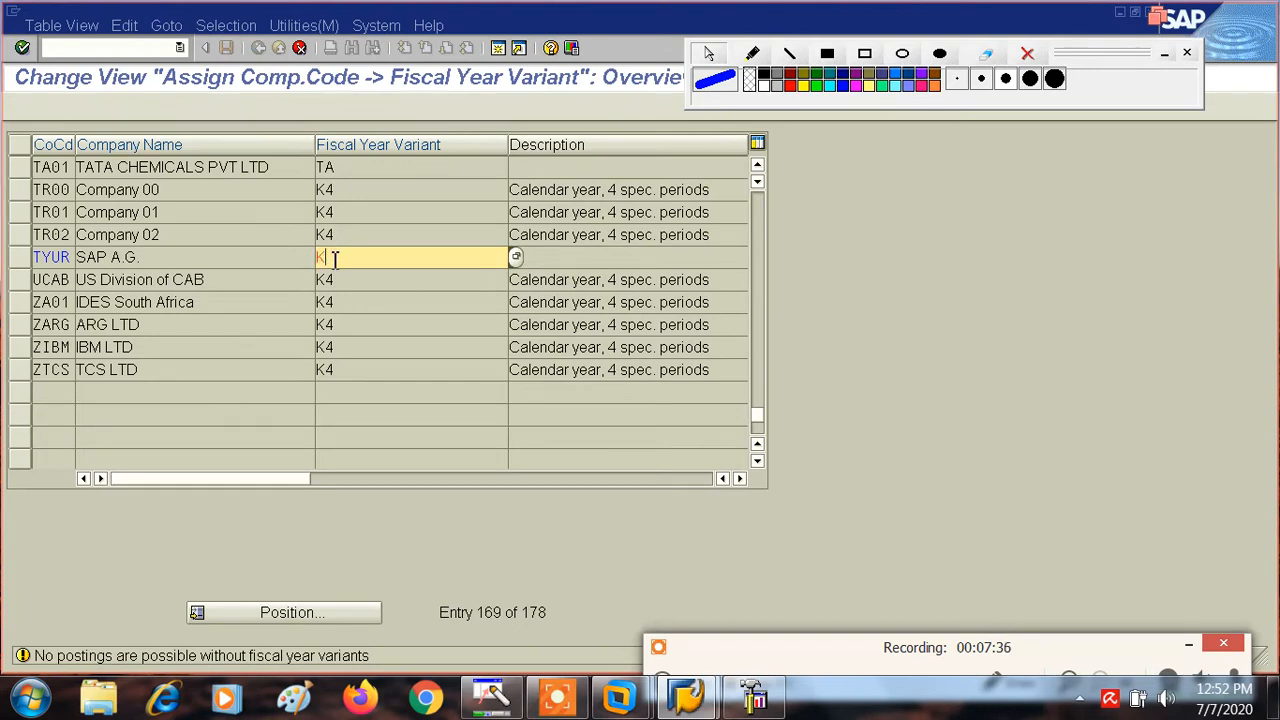
type("4")
key("Return")
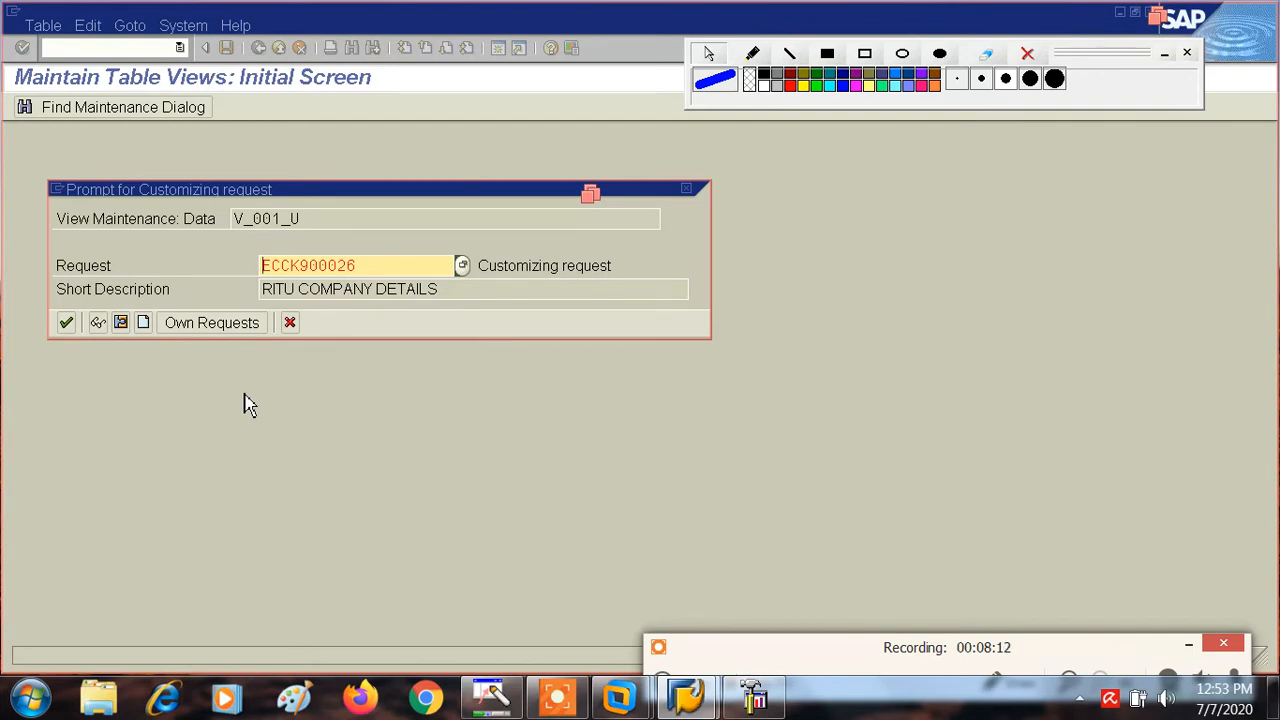
left_click(66, 323)
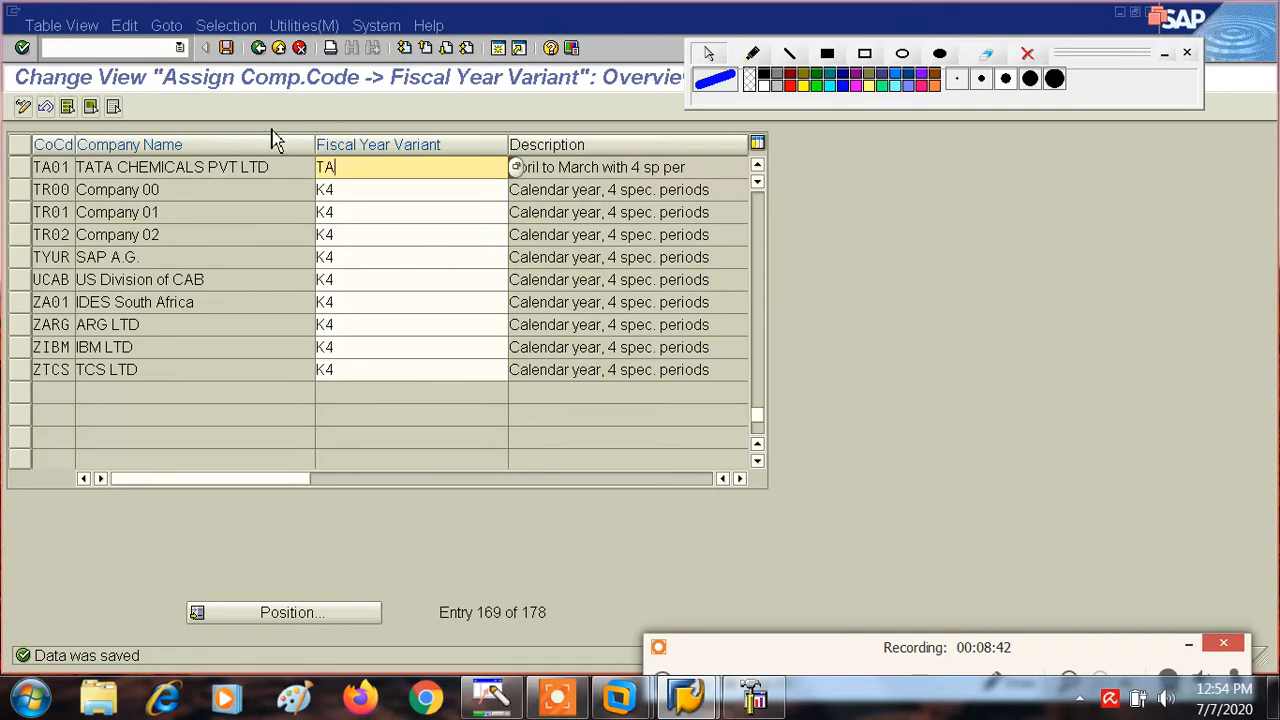
Step: Leave the assignment activity and the IMG structure, and open a new session at SAP Easy Access
left_click(259, 48)
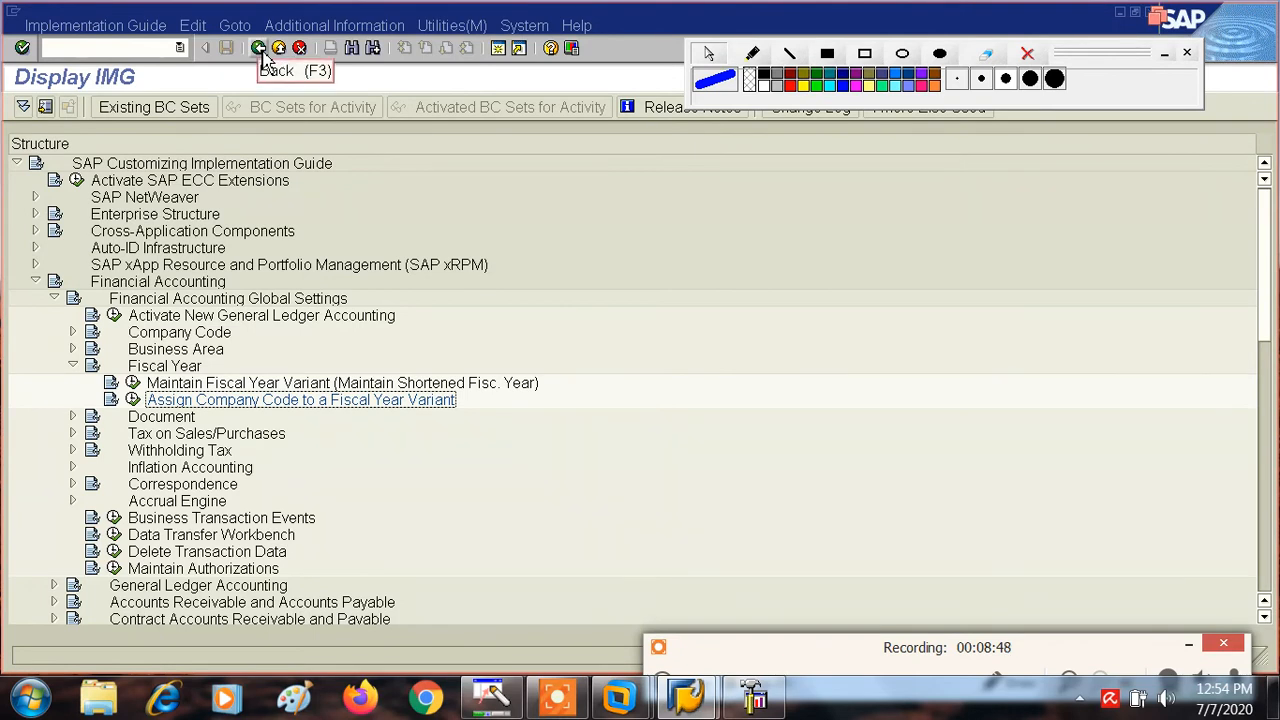
left_click(264, 56)
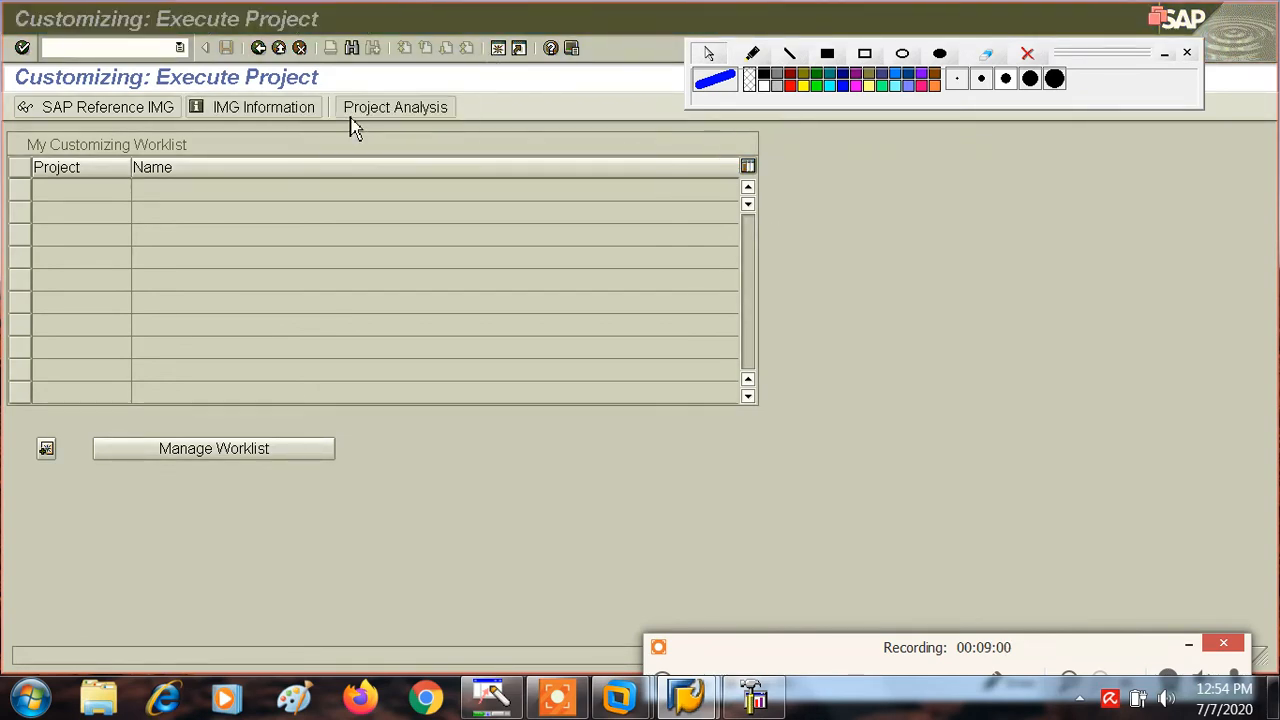
left_click(494, 52)
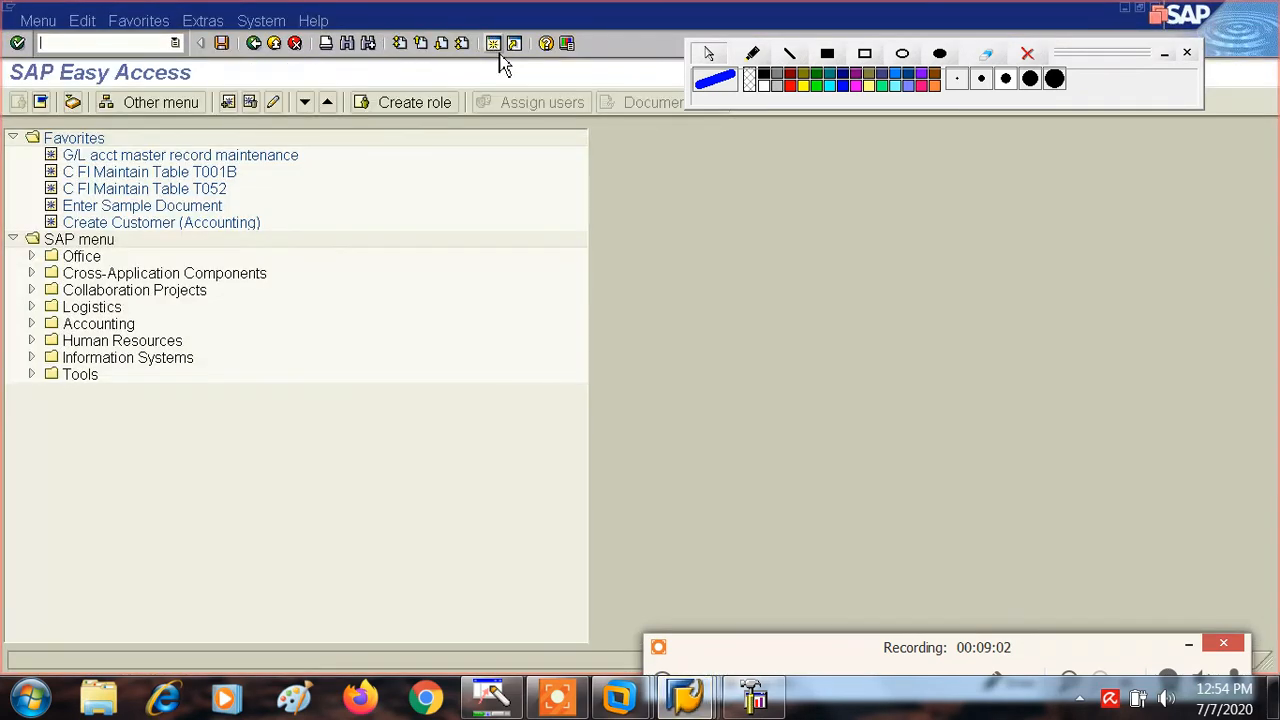
left_click(752, 53)
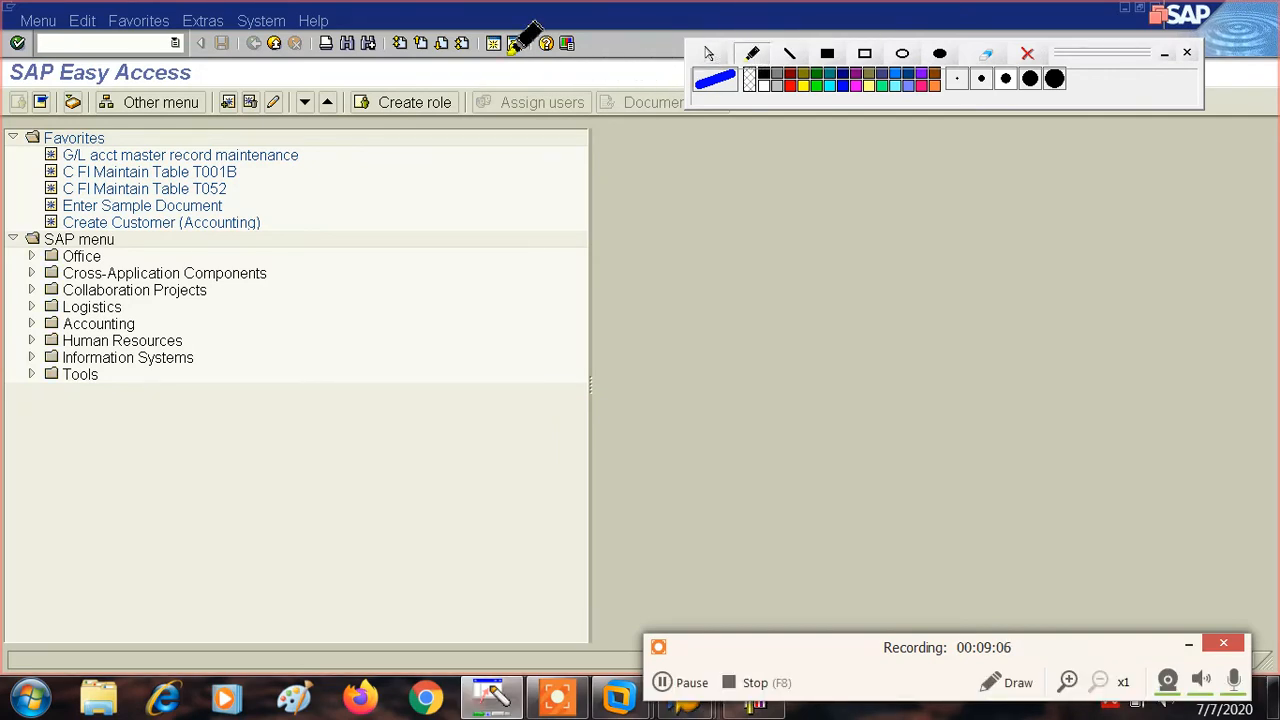
mouse_move(520, 18)
left_mouse_down()
mouse_move(490, 16)
mouse_move(497, 80)
mouse_move(513, 46)
left_mouse_up()
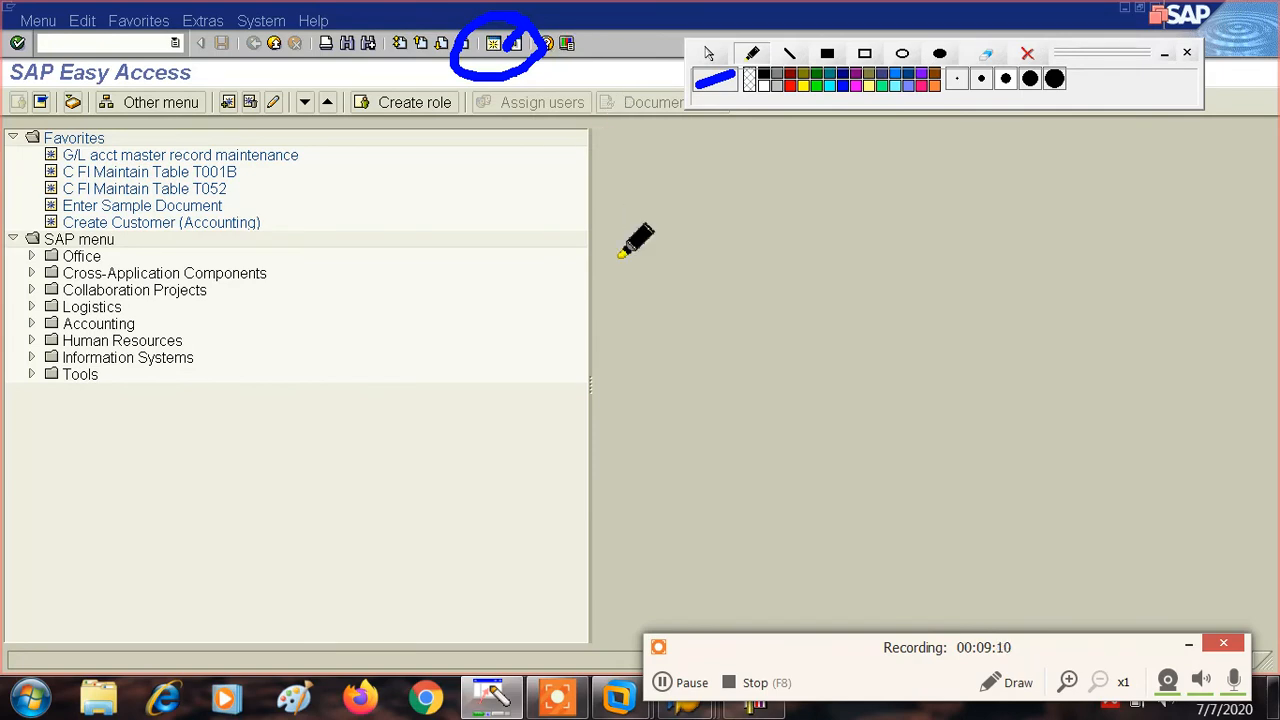
left_click(707, 55)
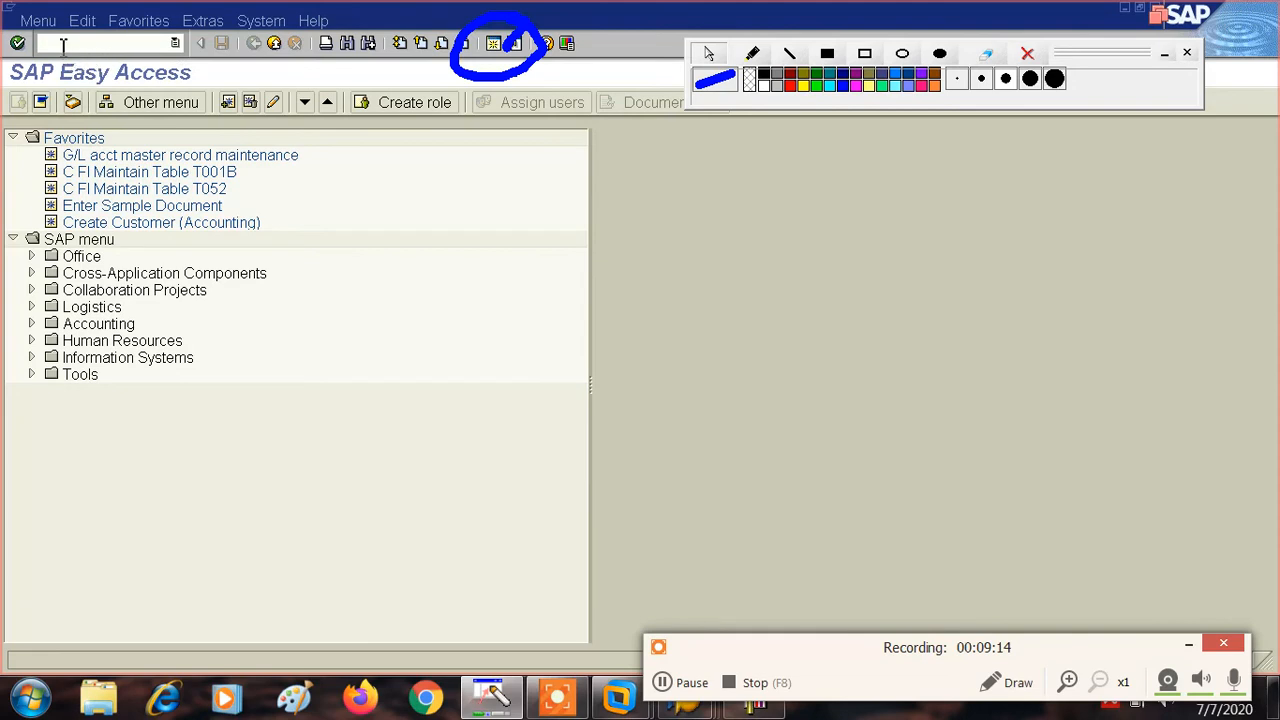
Step: Run transaction SE16 and open the selection screen for table T001
left_click(175, 43)
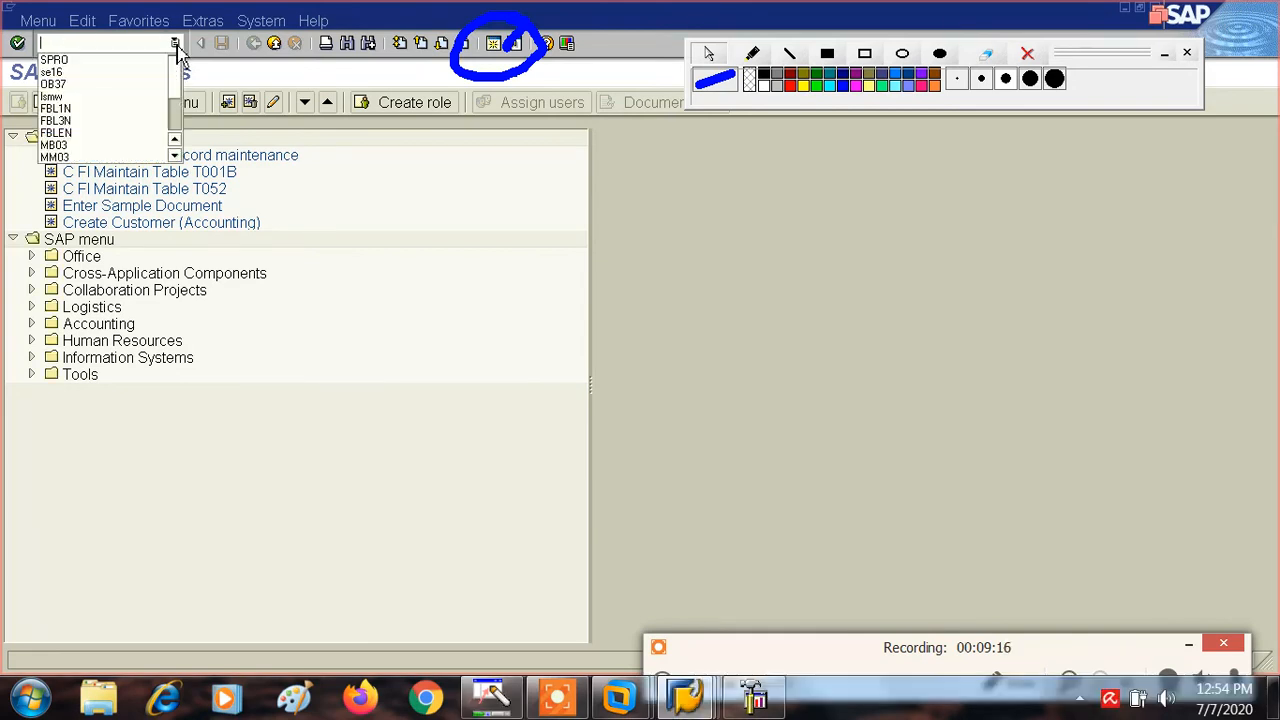
left_click(55, 72)
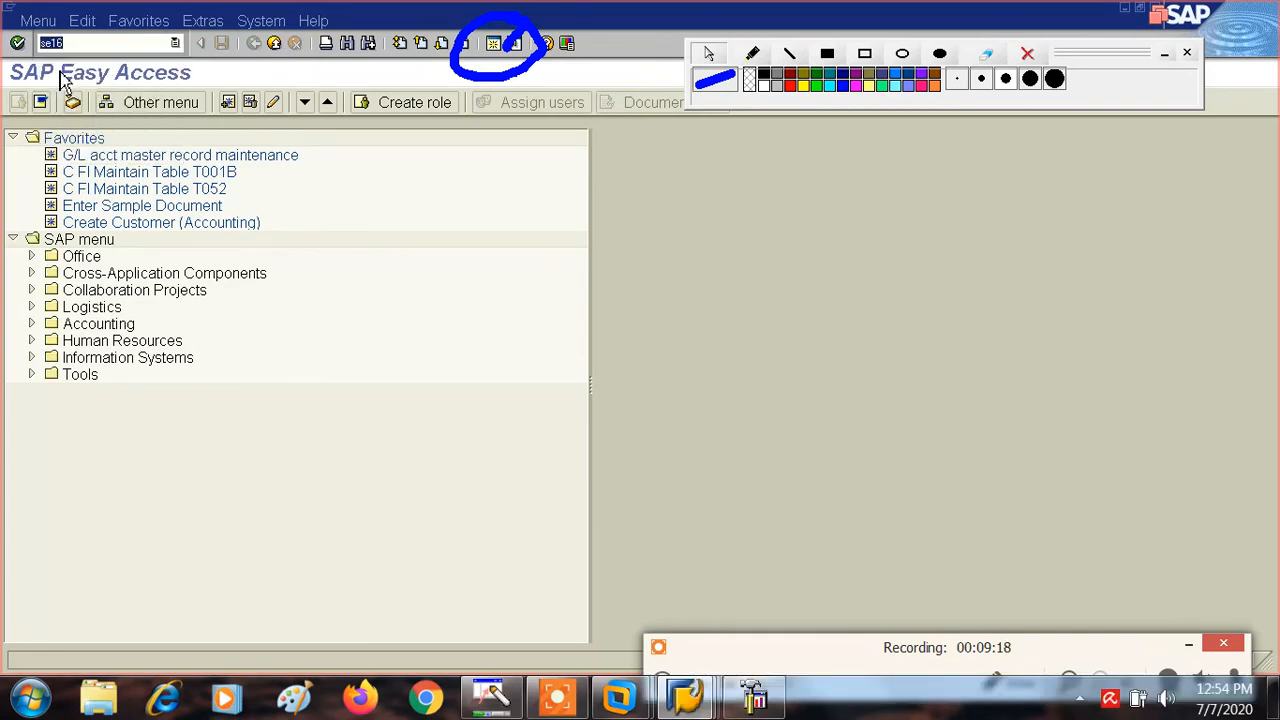
left_click(17, 43)
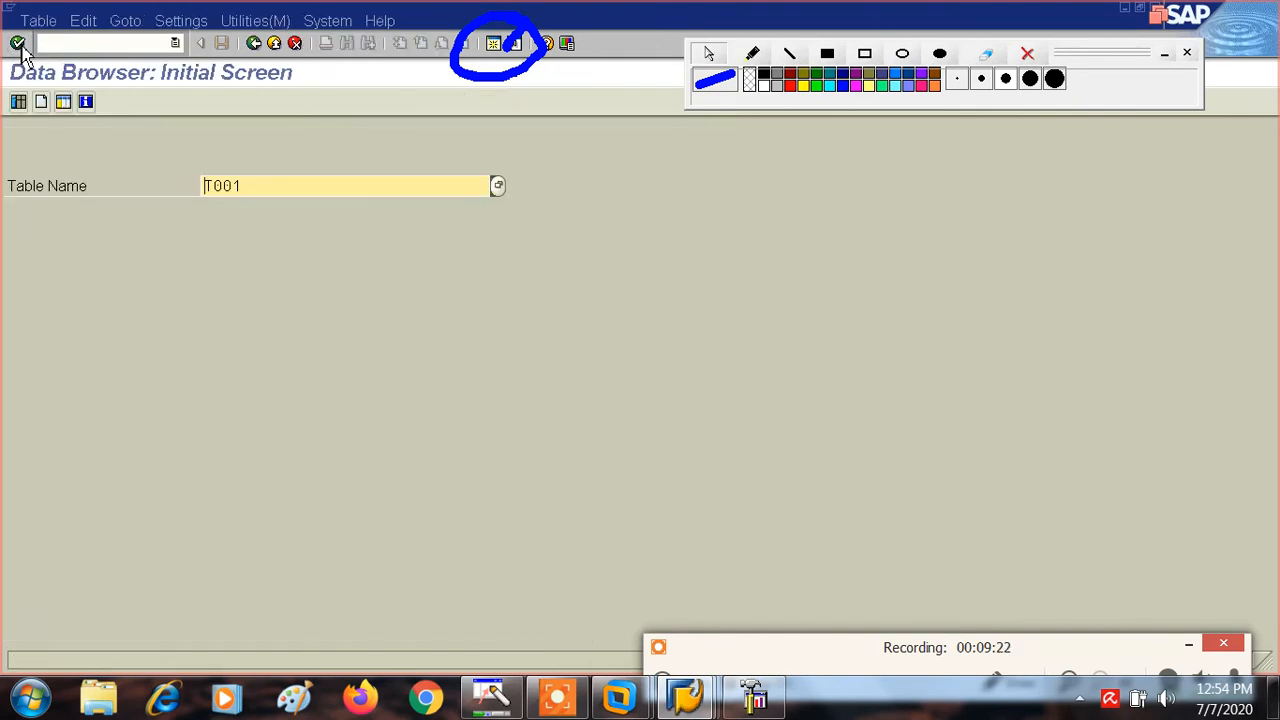
left_click(18, 44)
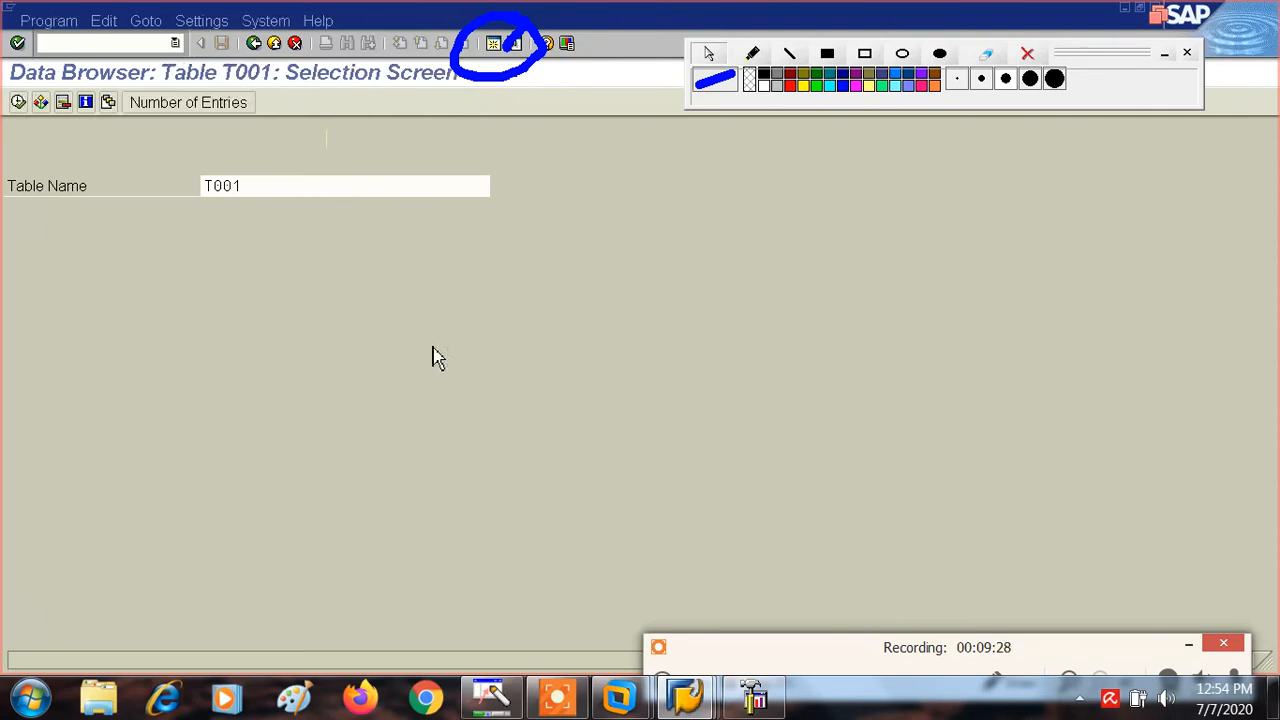
Step: Display the T001 entry for company code TA01 and check its Fi.Year Variant column
key("BackSpace")
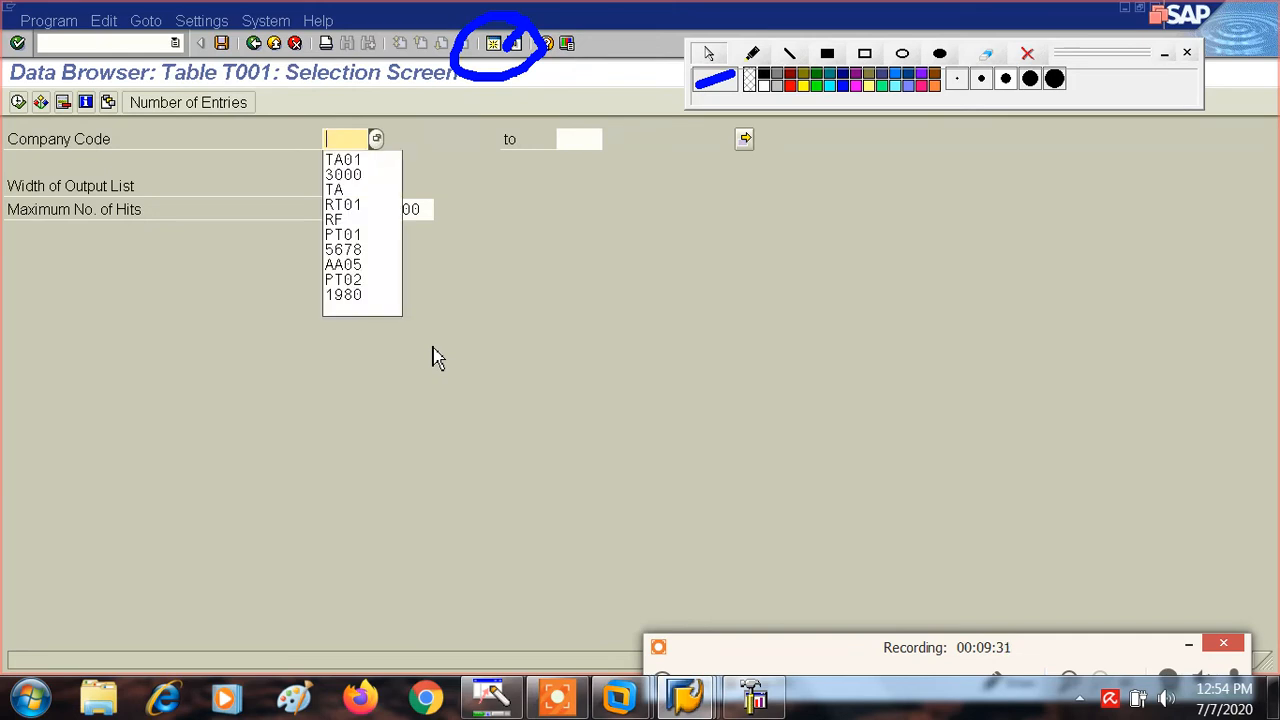
left_click(351, 160)
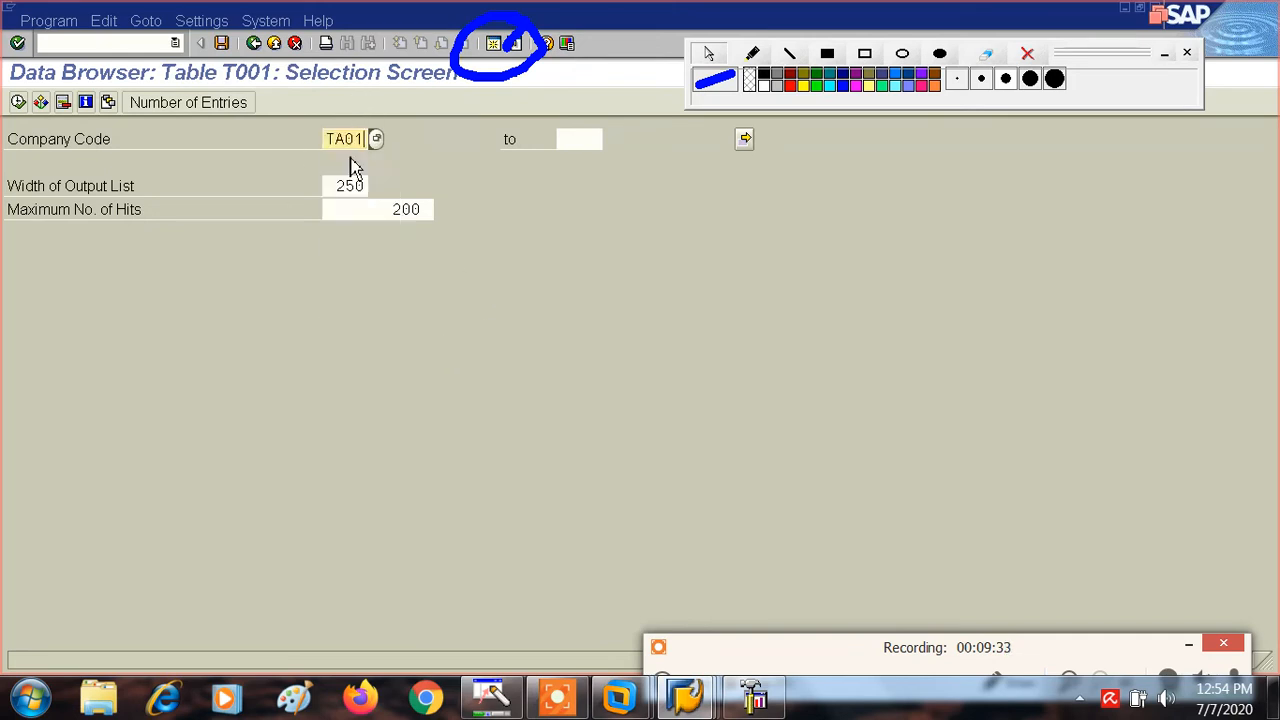
left_click(18, 102)
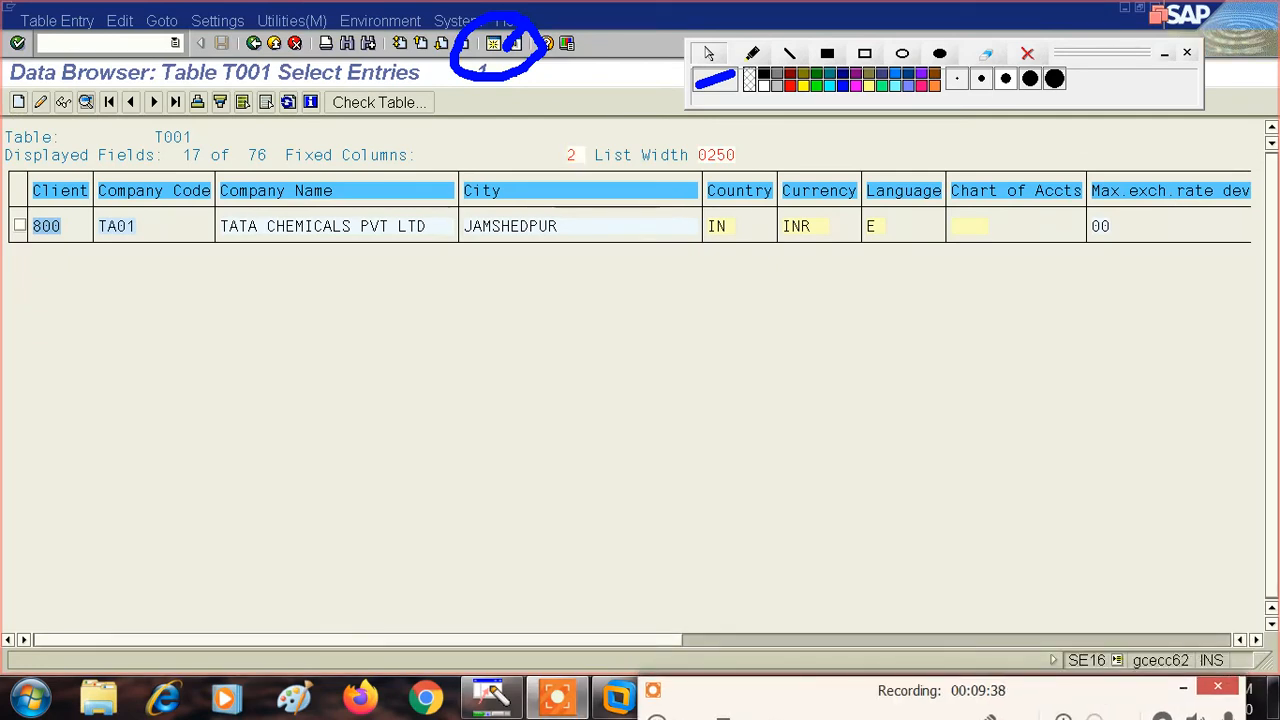
left_click(1258, 640)
left_click(1258, 640)
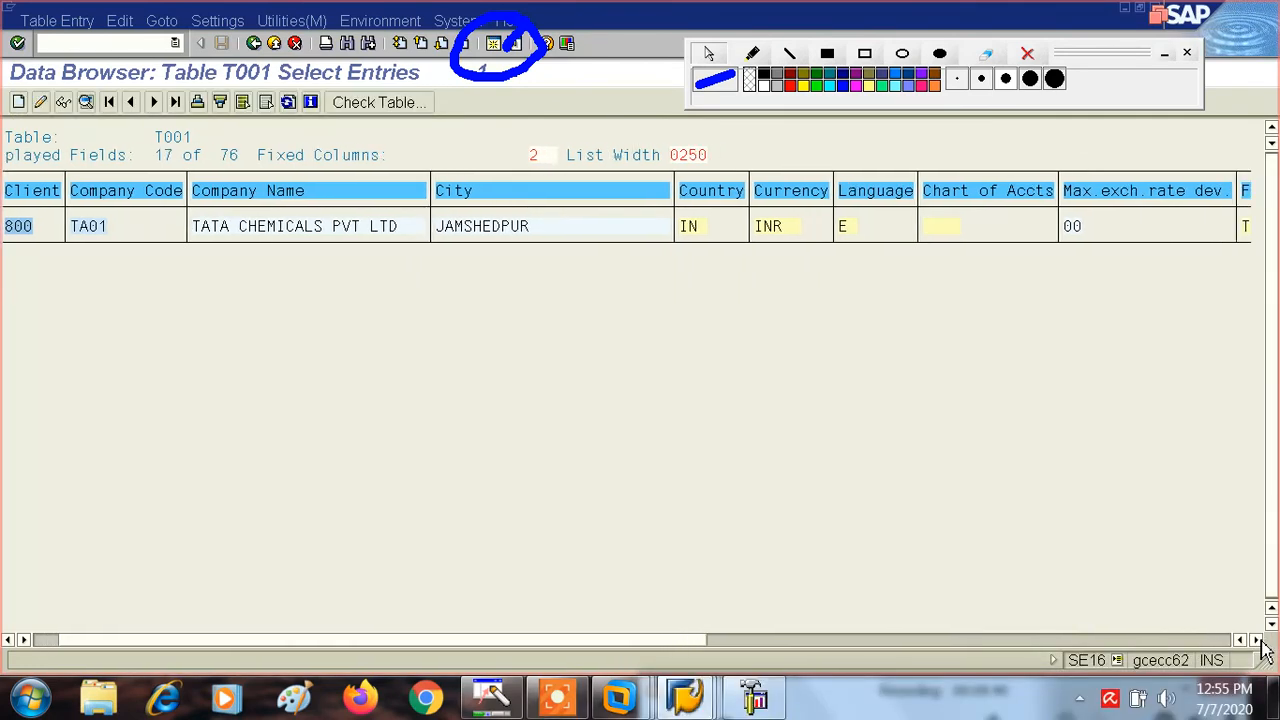
left_click(1258, 640)
left_click(1258, 640)
left_click(1258, 640)
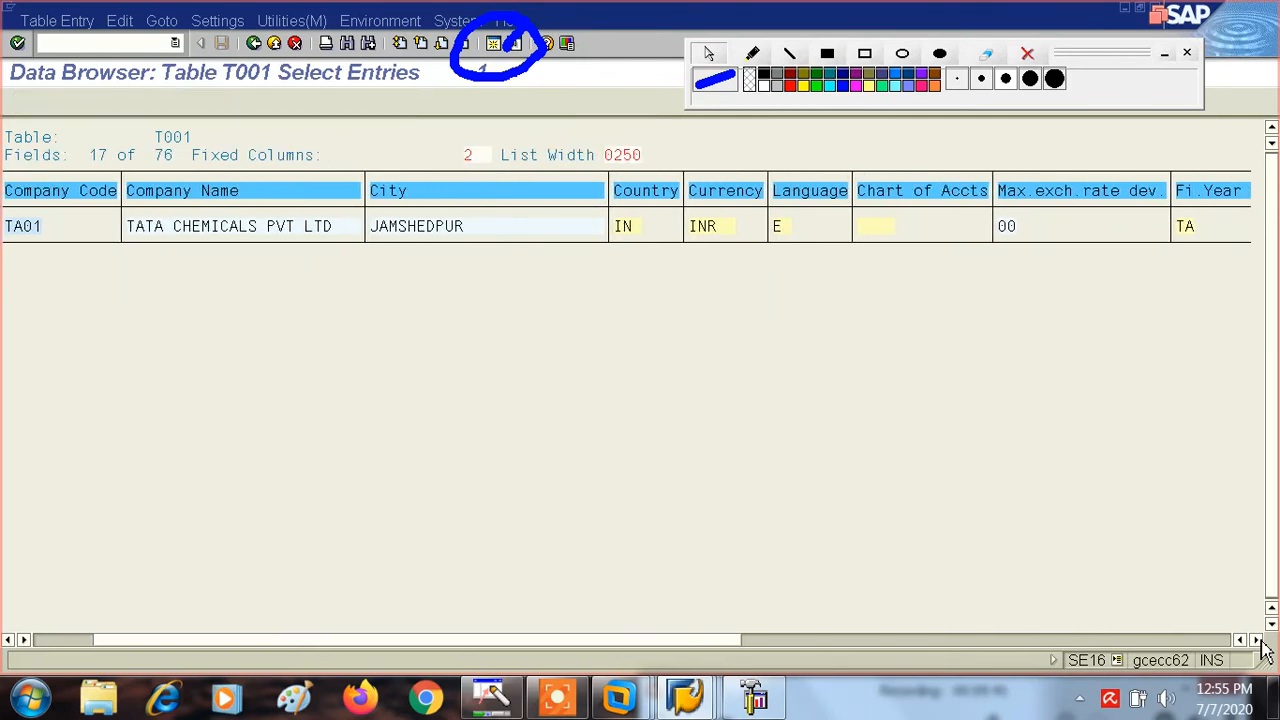
left_click(1258, 640)
left_click(1258, 640)
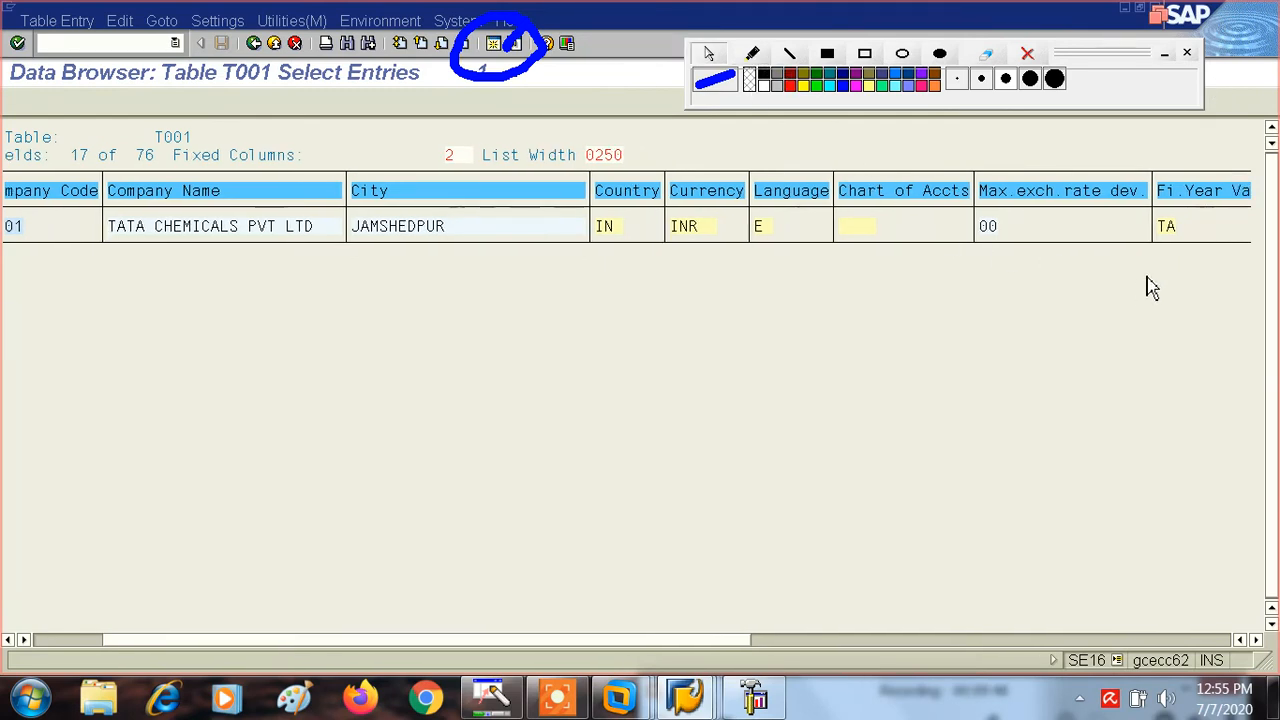
left_click(754, 54)
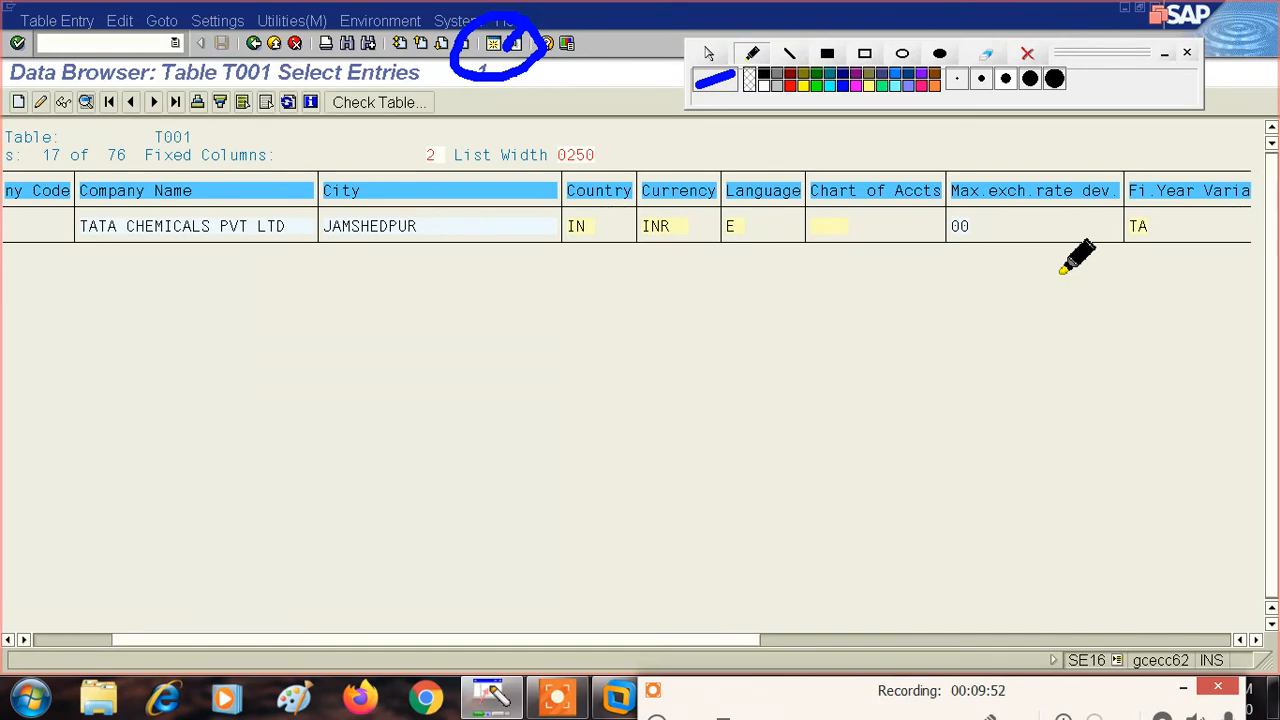
mouse_move(1064, 270)
left_mouse_down()
mouse_move(1149, 276)
mouse_move(1220, 157)
mouse_move(1129, 186)
mouse_move(1087, 277)
left_mouse_up()
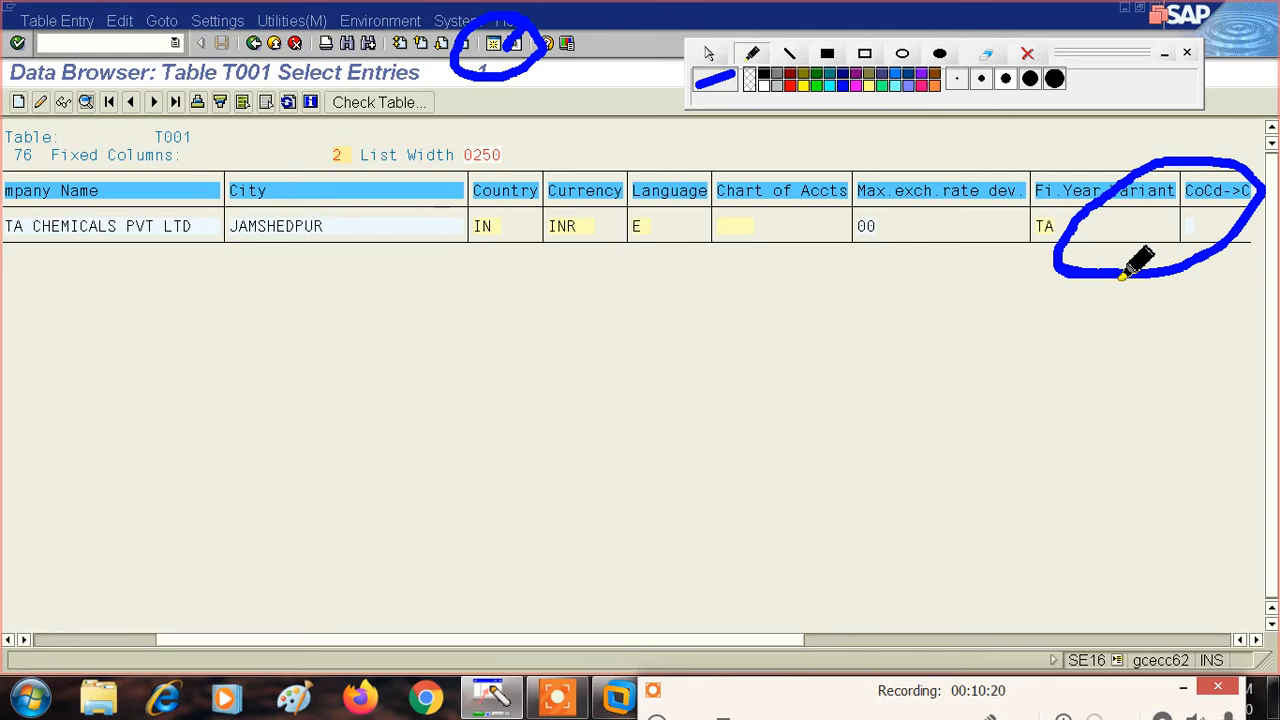
left_click(707, 55)
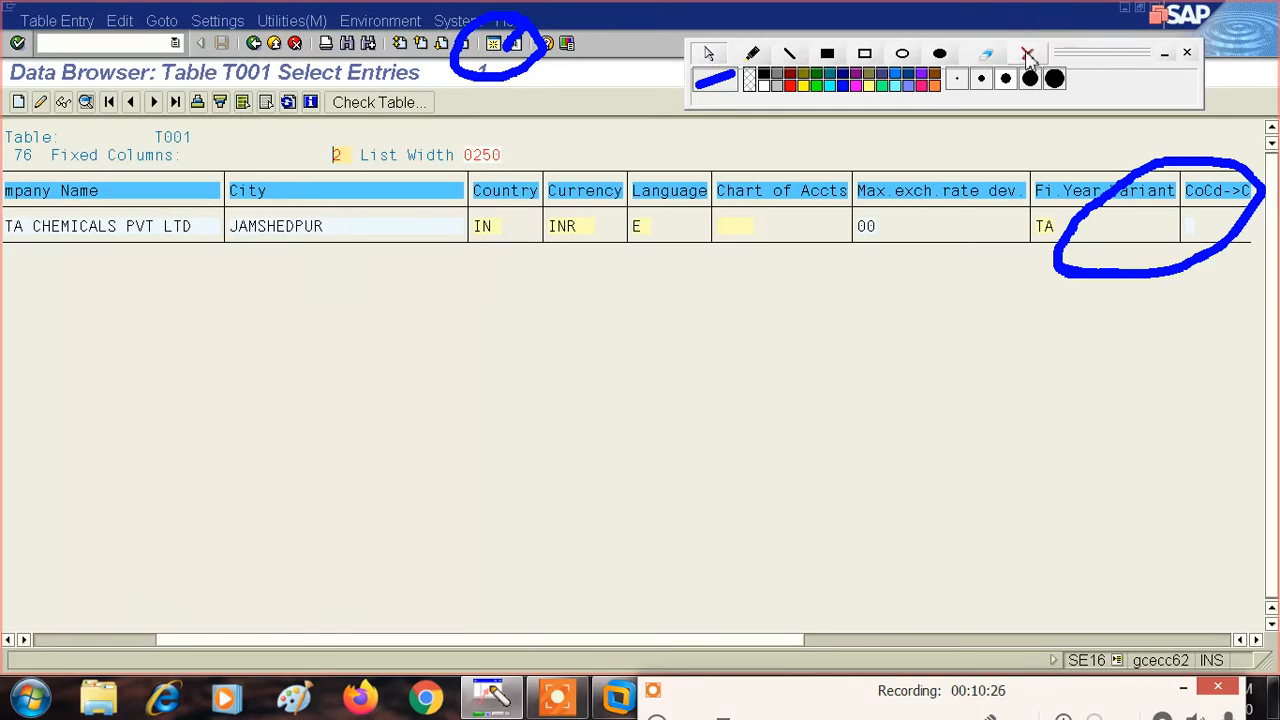
Step: Return to the Data Browser initial screen and display the table T009 entry for fiscal year variant TA
left_click(256, 45)
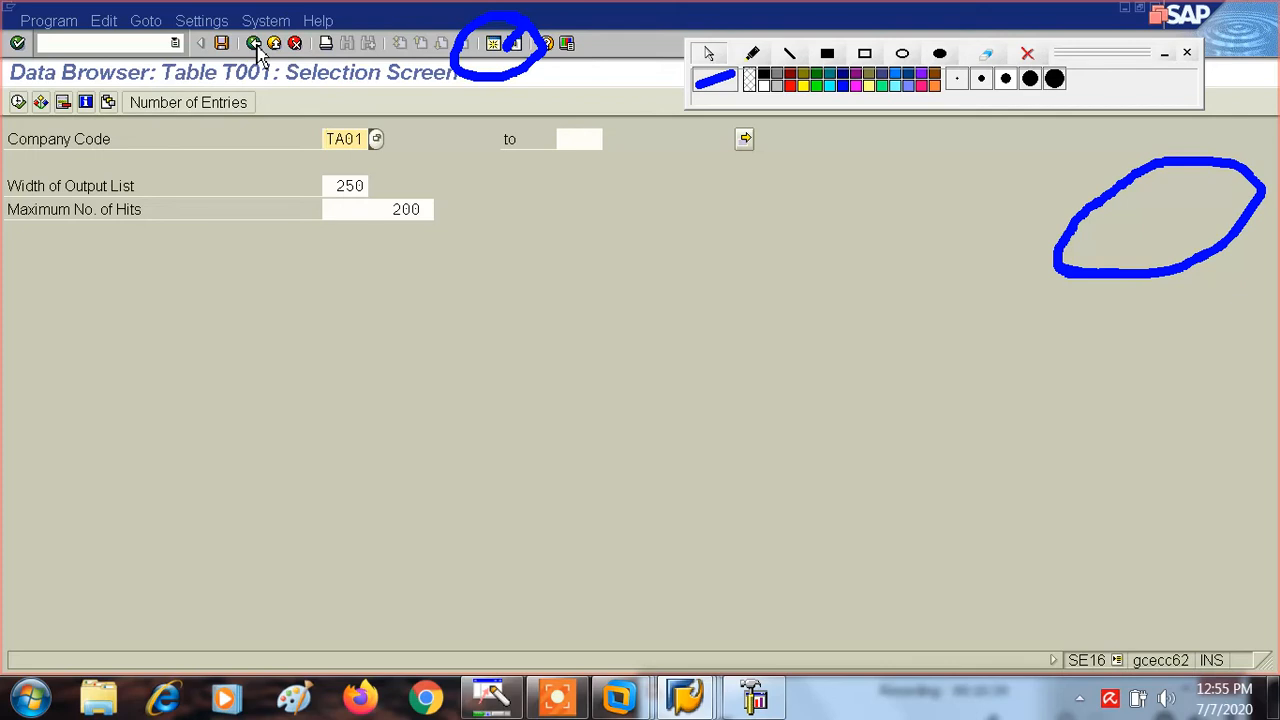
left_click(256, 45)
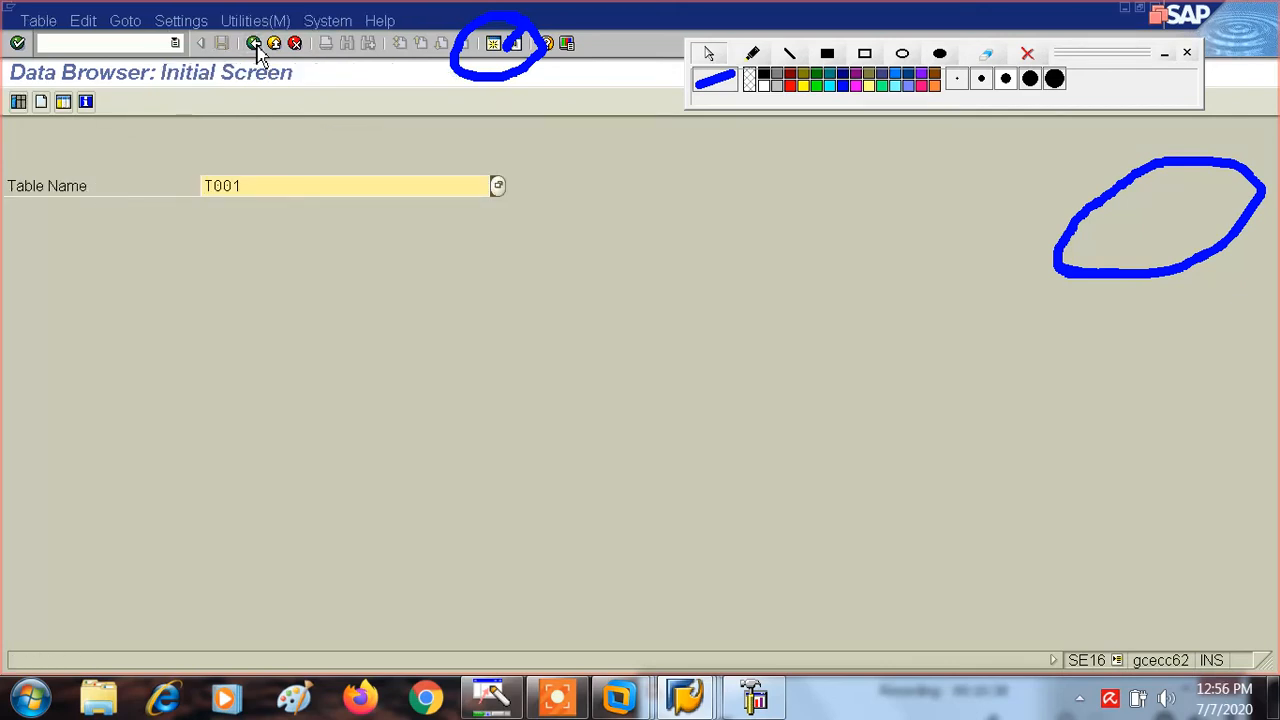
left_click(253, 185)
key("BackSpace")
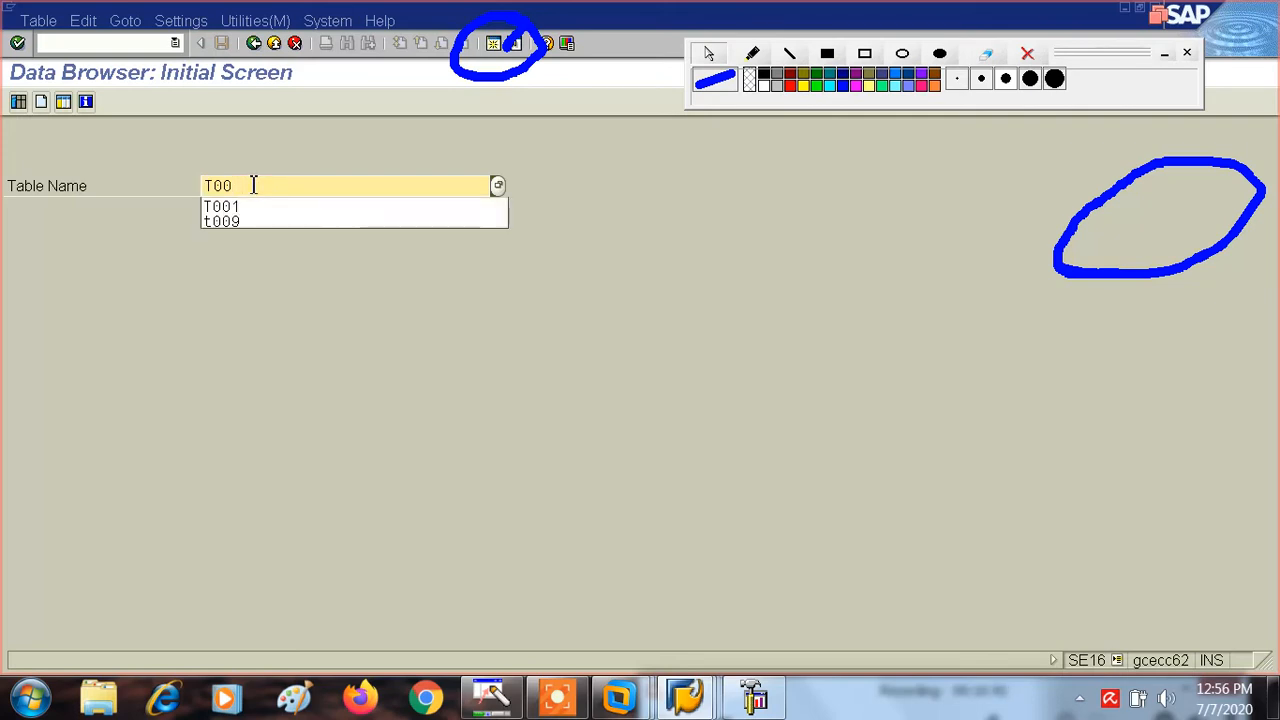
type("9")
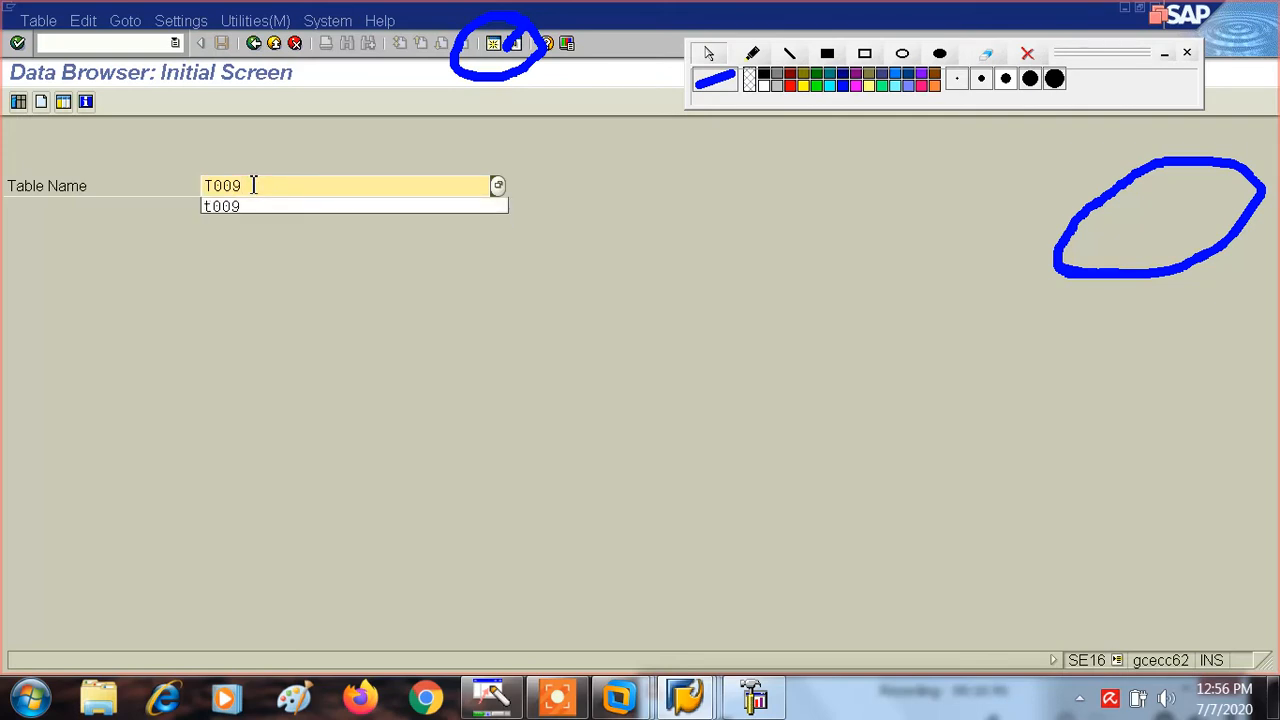
key("Return")
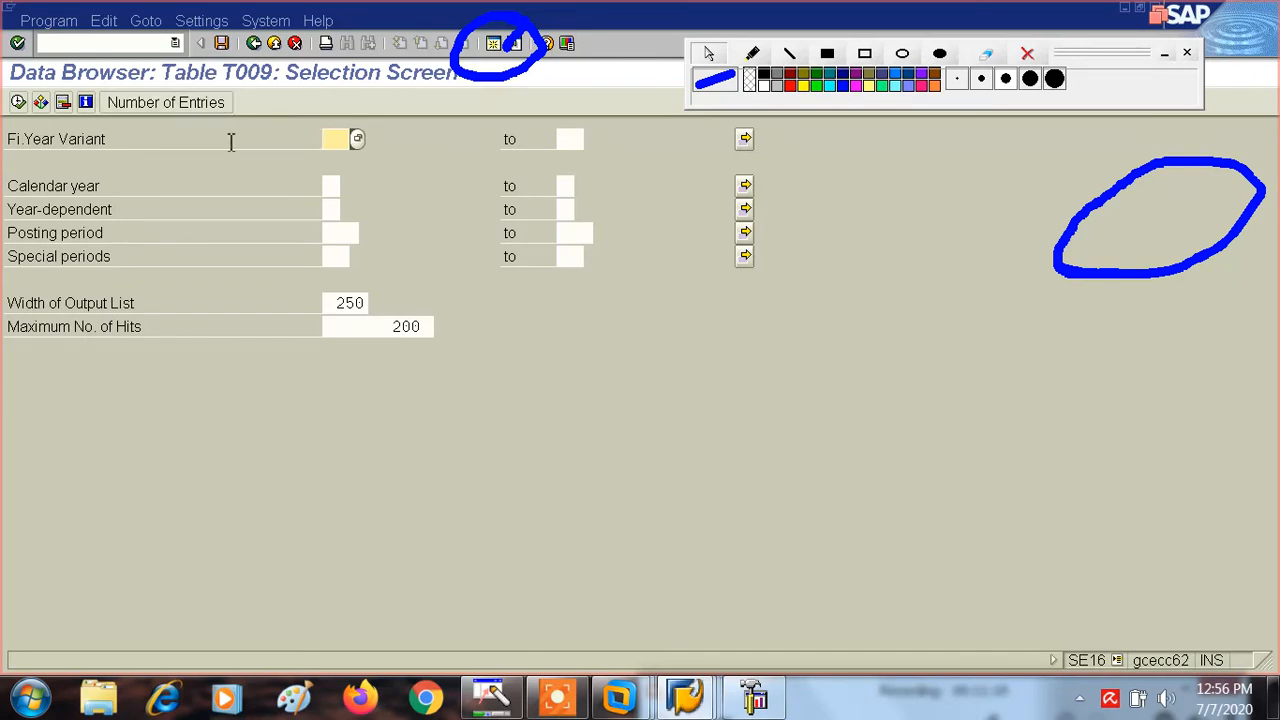
type("TA")
left_click(18, 105)
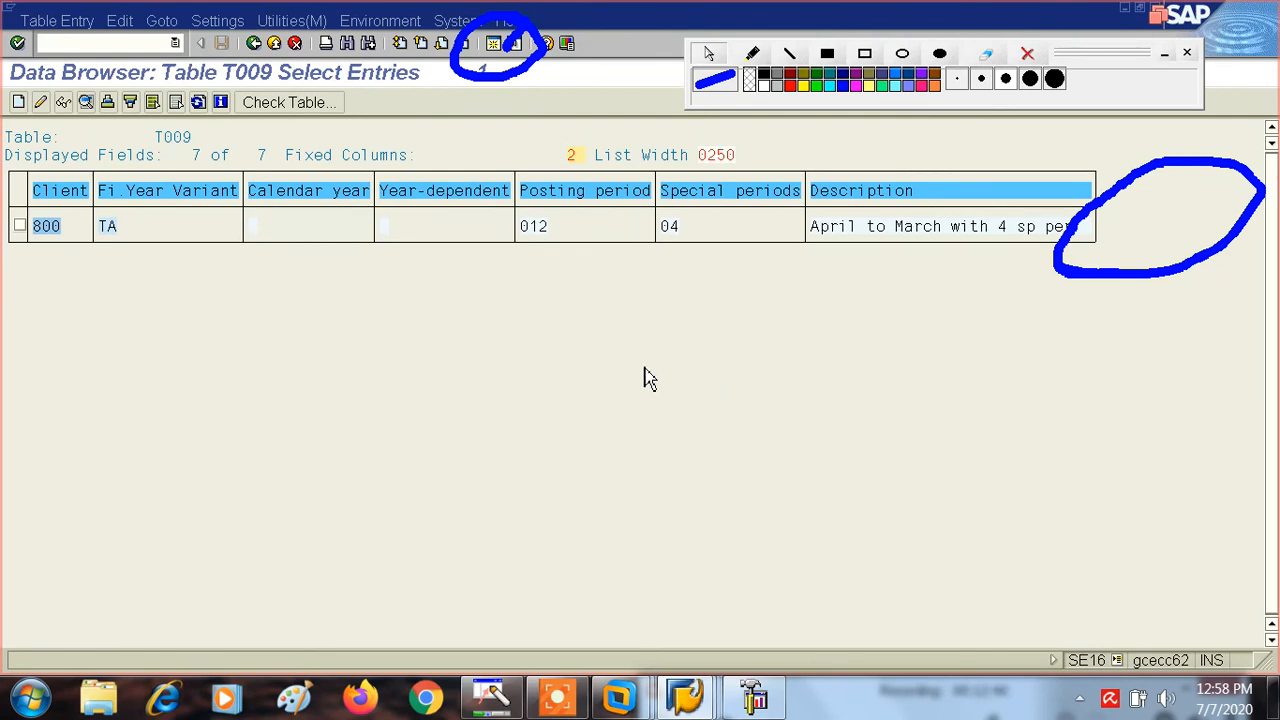
left_click(566, 699)
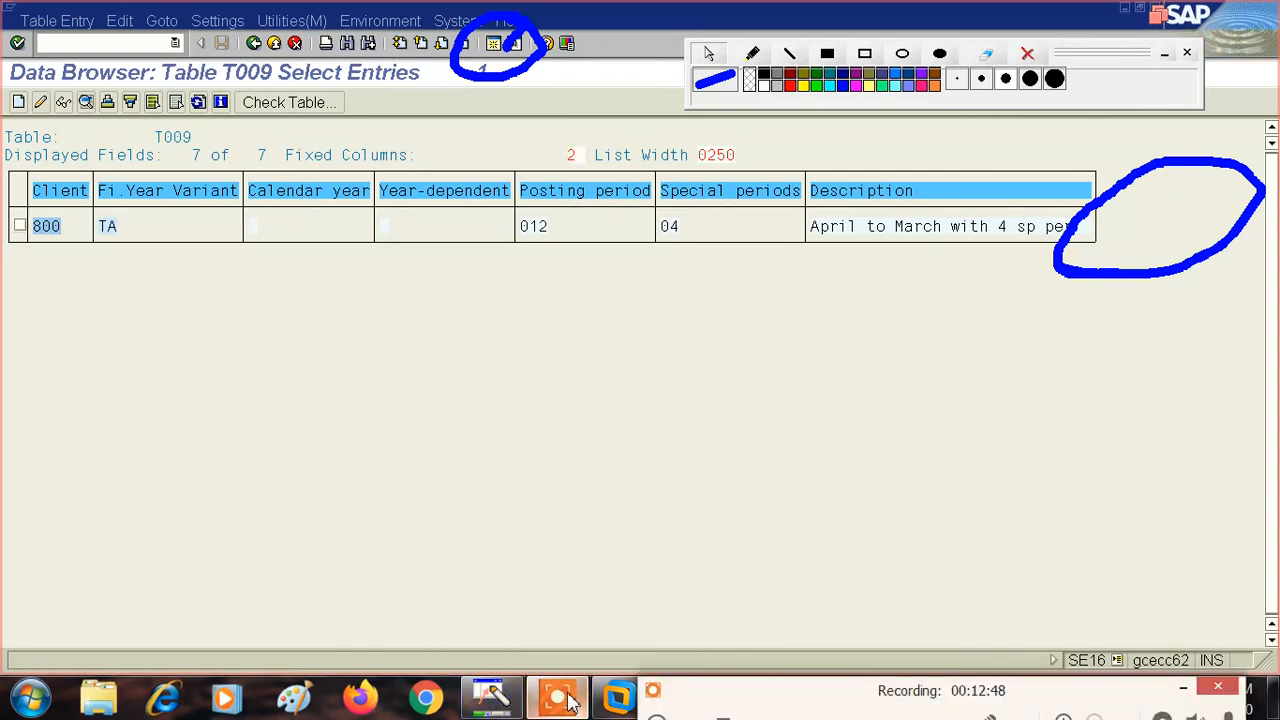